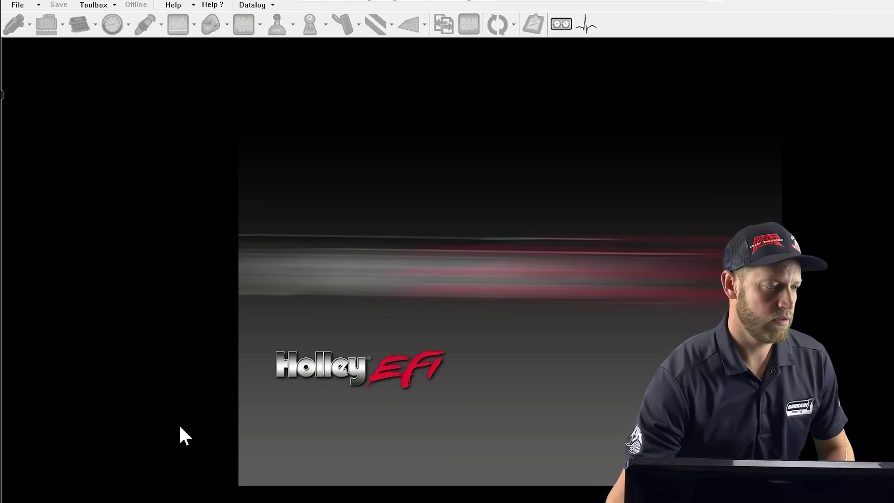
Load FASTLANE-1.hefi from the Base Cals folder as the global file
click(20, 7)
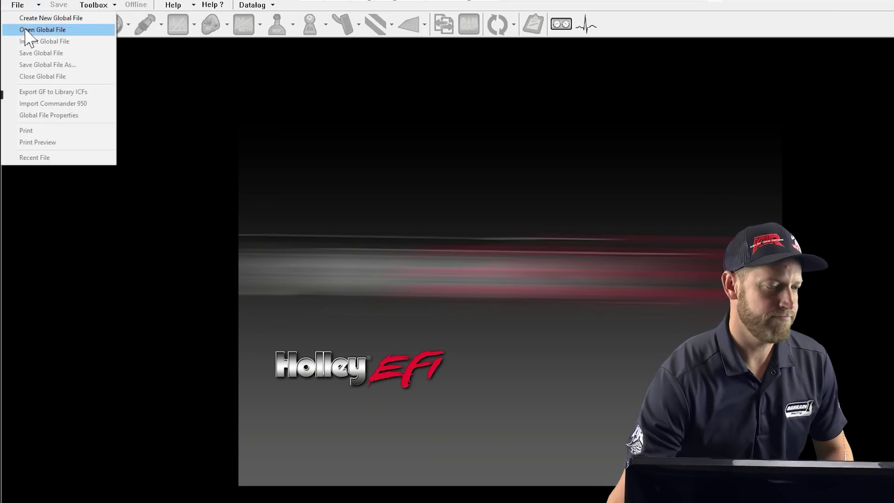
click(26, 29)
double_click(321, 216)
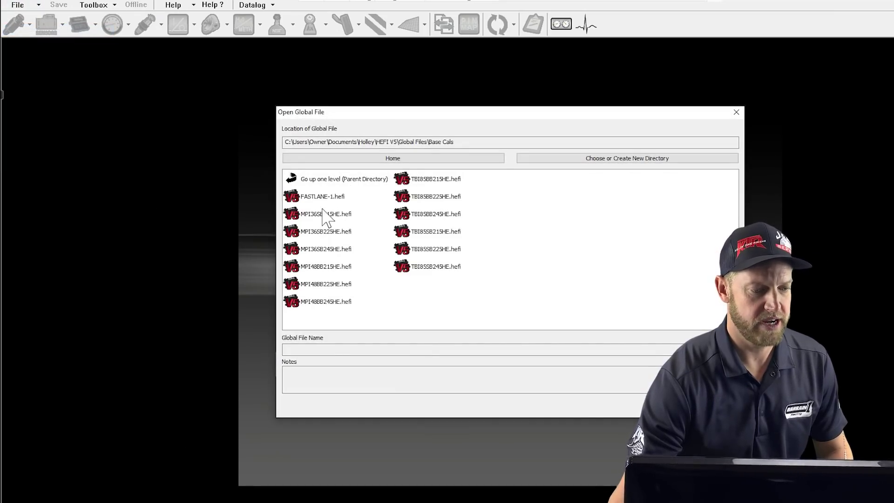
click(319, 198)
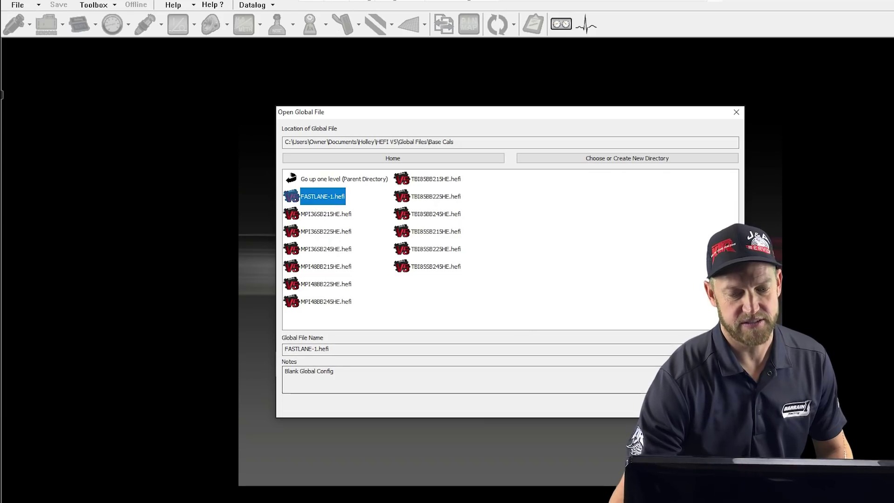
click(645, 371)
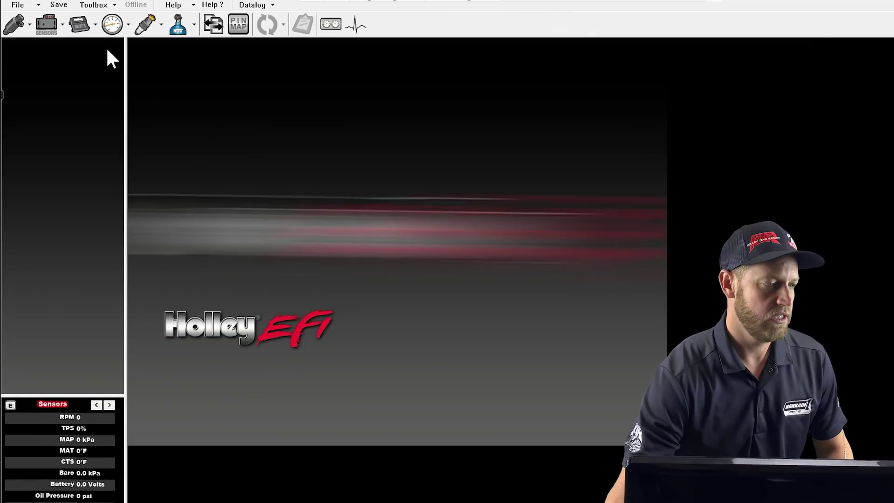
Show the Base Fuel flow table and change its 60% TPS breakpoint to 61
click(12, 26)
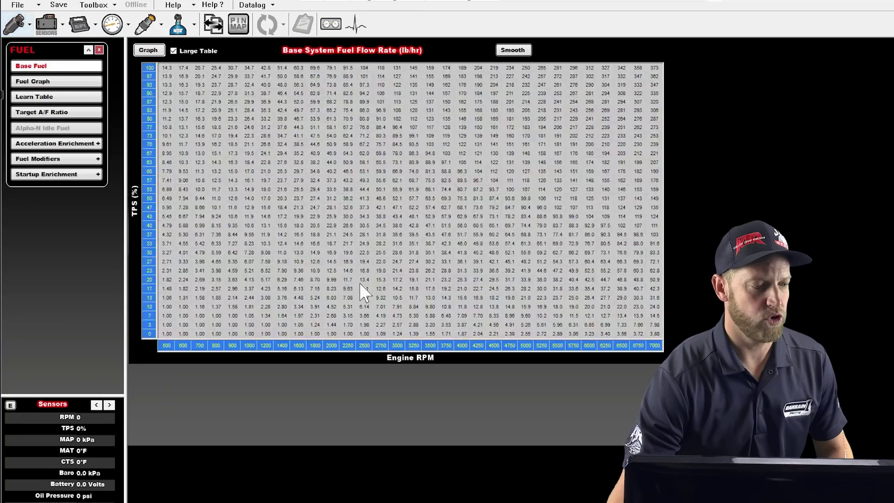
click(148, 172)
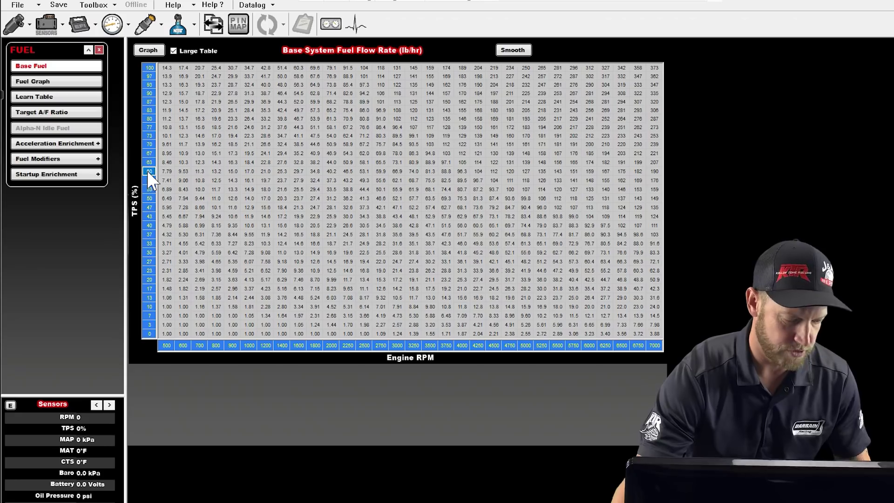
text(61)
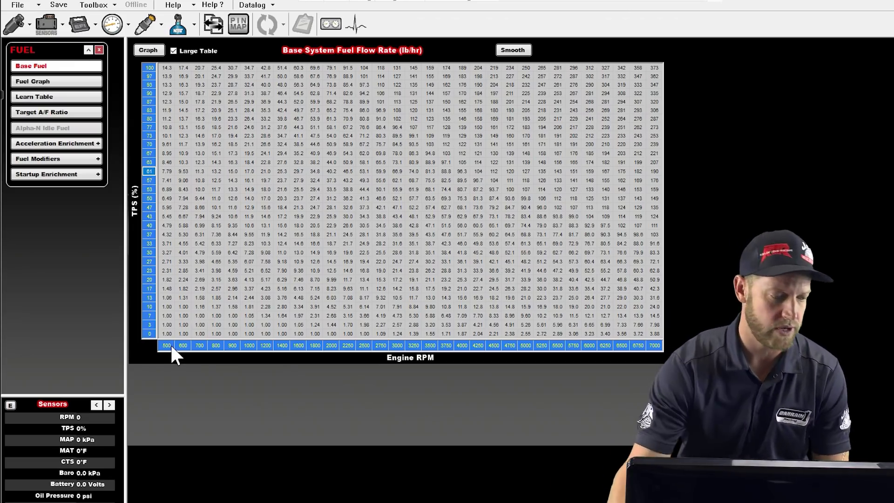
Edit the lowest RPM axis breakpoints, entering 800 and 1200
click(168, 345)
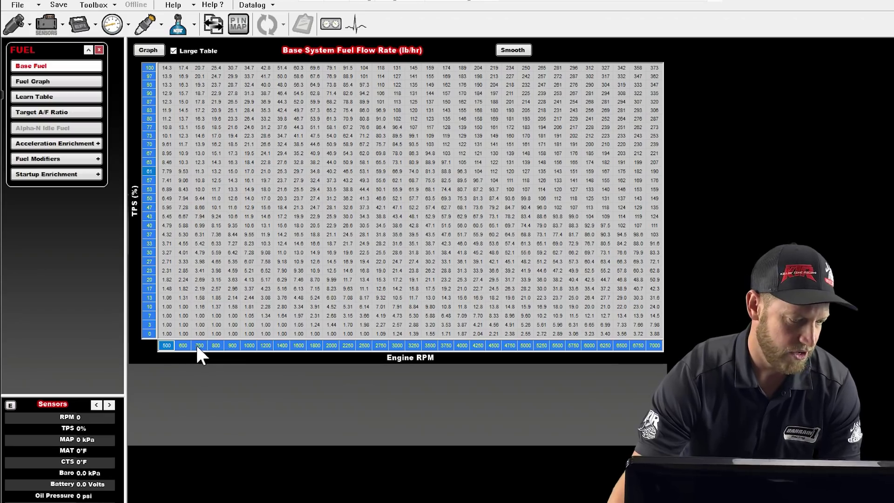
click(185, 344)
text(8)
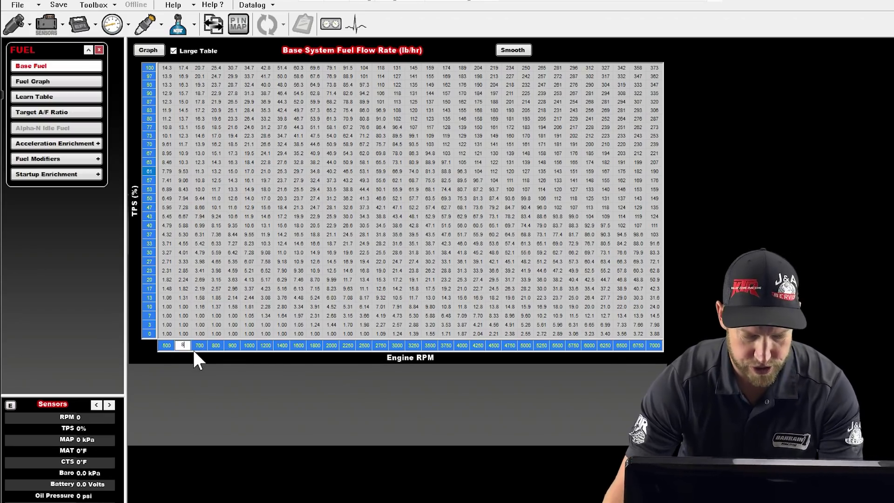
text(00)
click(201, 347)
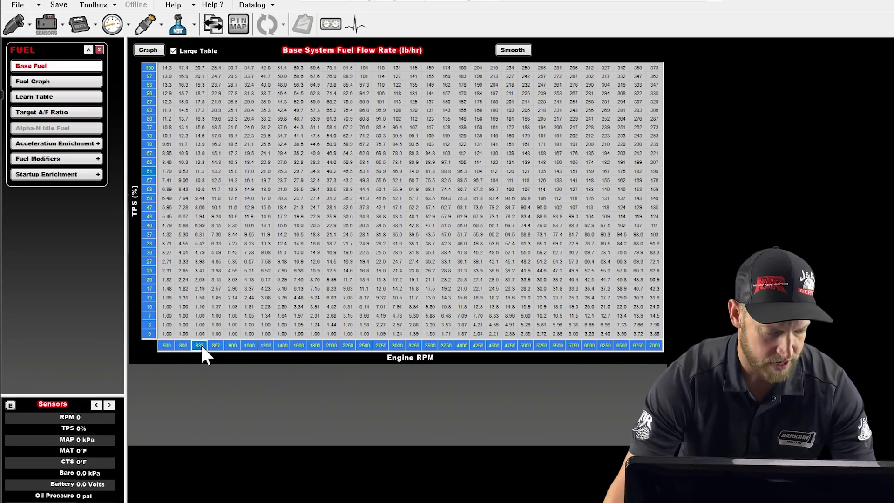
text(1200)
click(216, 345)
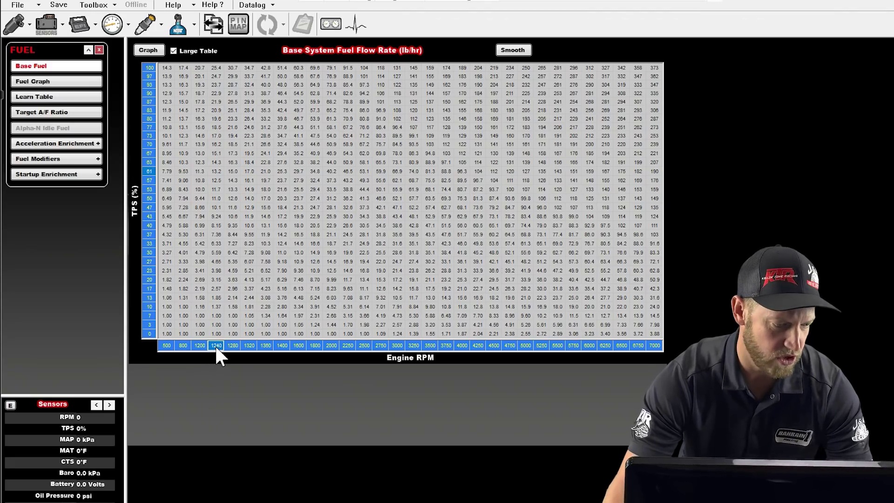
text(13)
key(Return)
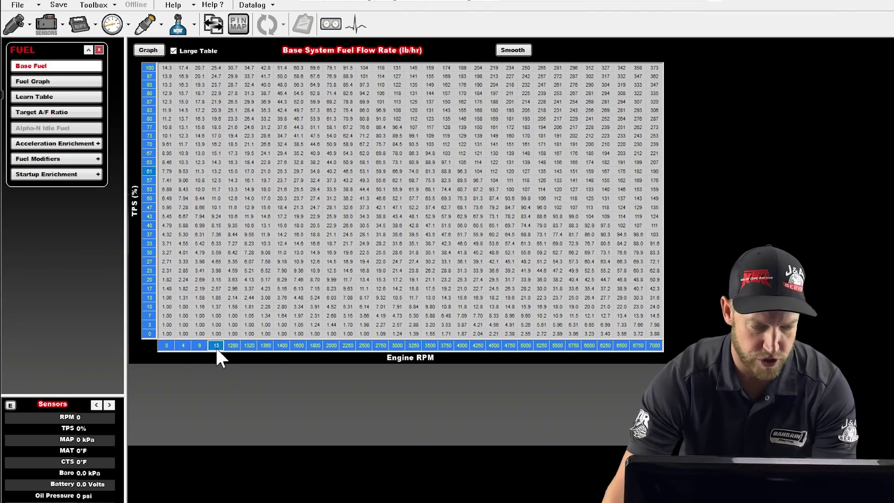
Change the top 7000 RPM breakpoint and fill the RPM axis evenly up to 10000
click(651, 345)
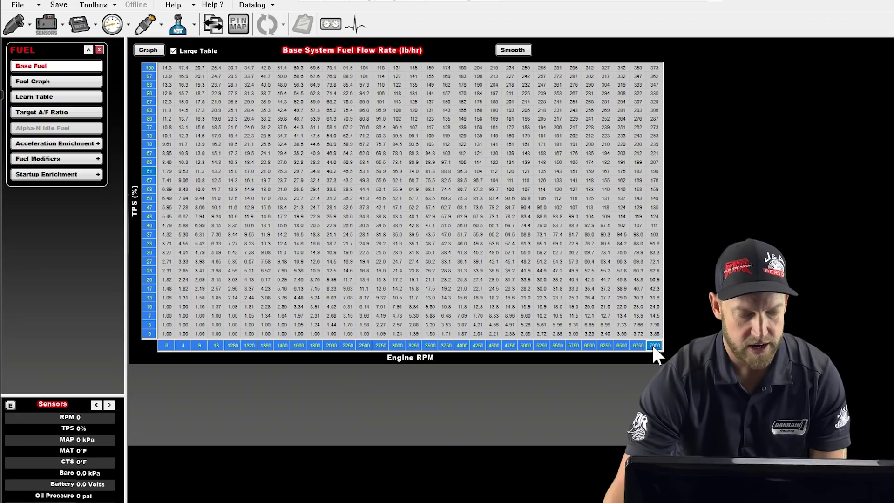
text(1000)
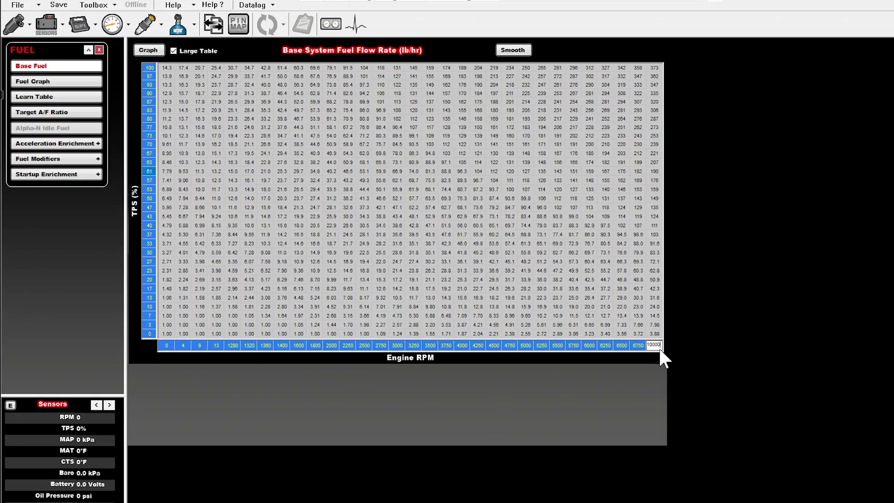
right_click(658, 345)
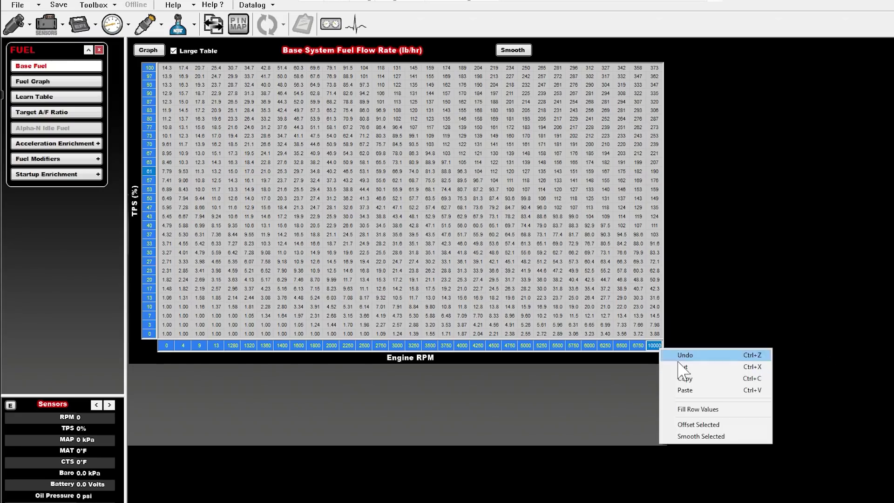
click(693, 409)
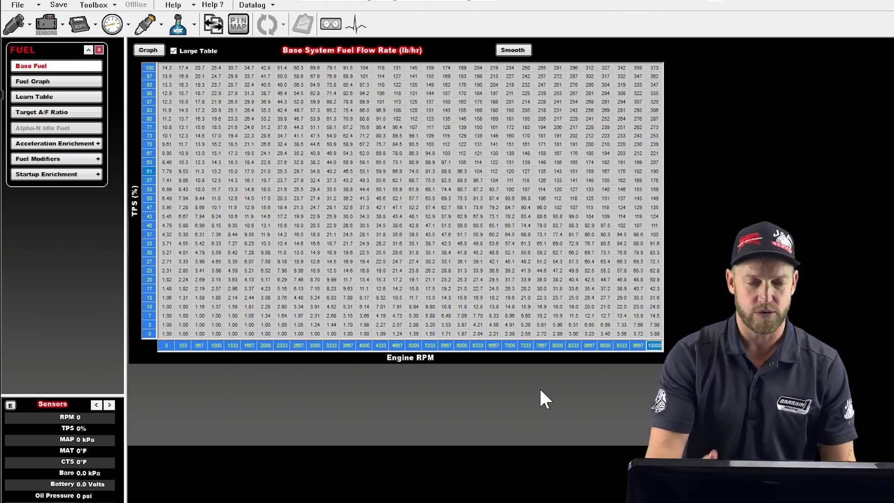
click(381, 216)
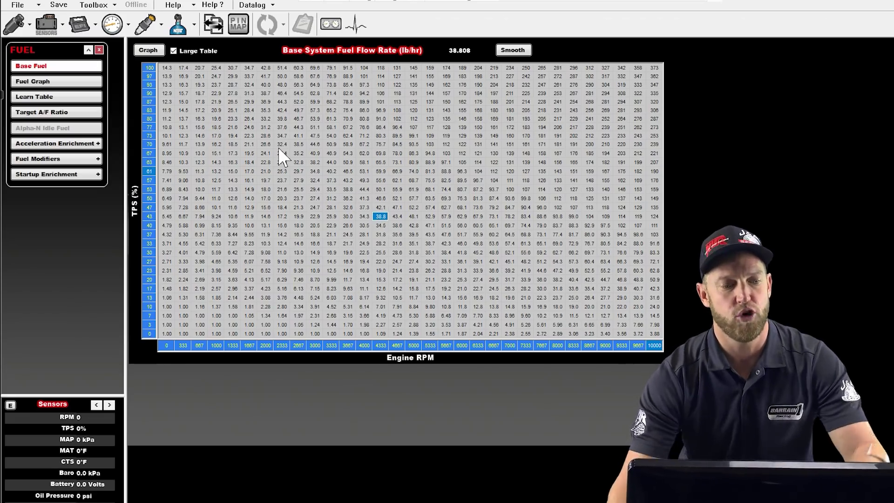
click(279, 102)
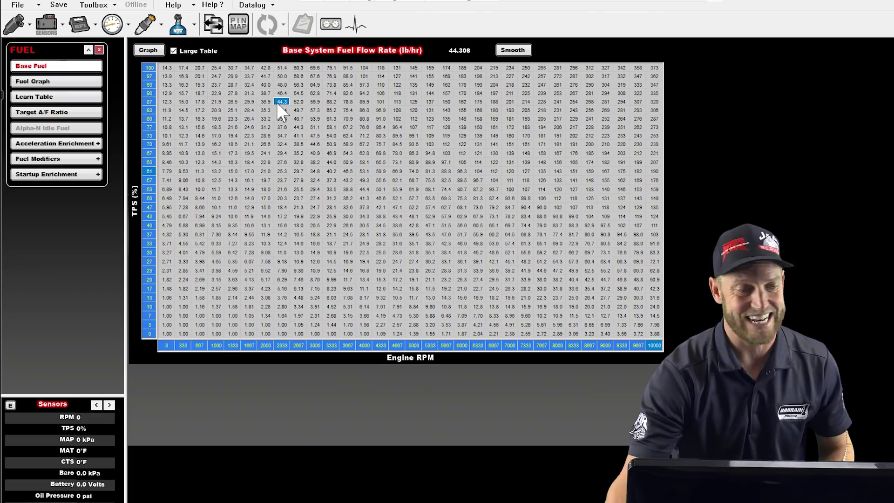
click(347, 180)
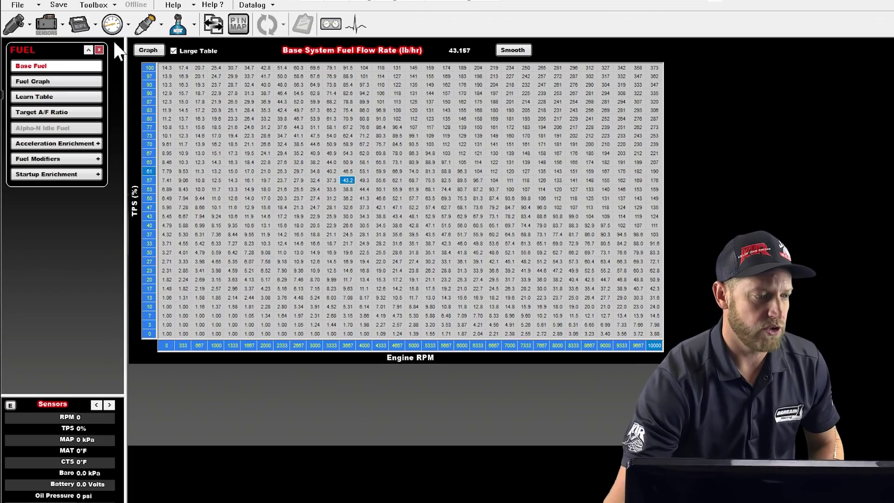
click(147, 50)
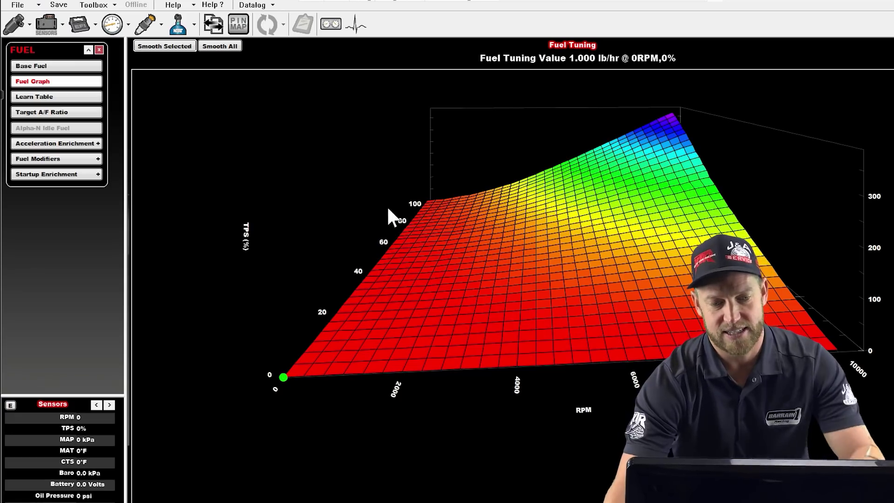
Smooth the whole fuel surface and the area around 5667 RPM, 43% TPS, then return to Base Fuel
click(217, 46)
click(583, 239)
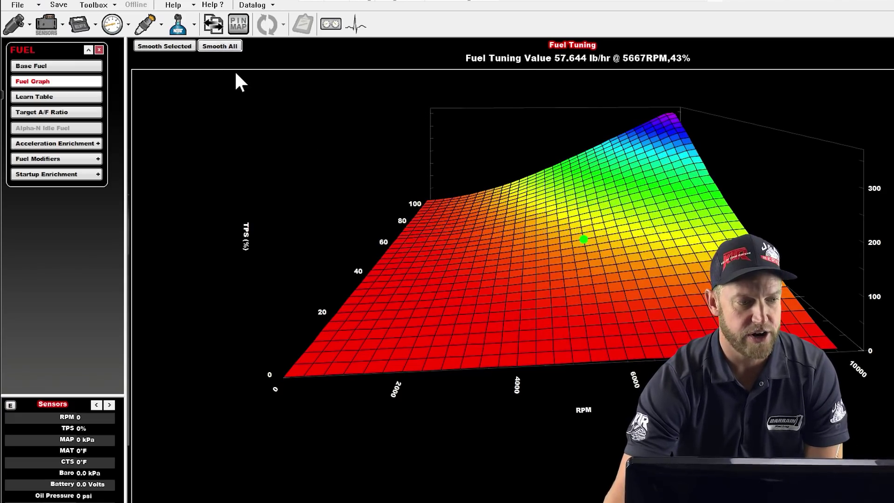
click(224, 46)
click(163, 46)
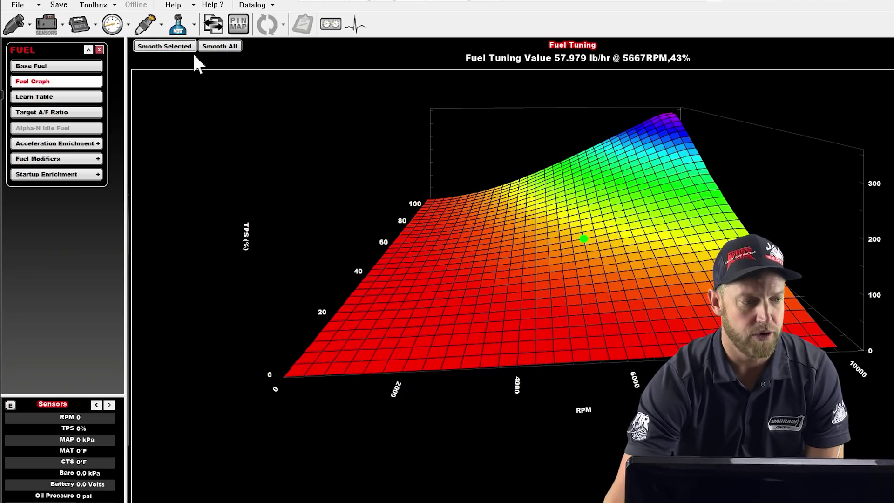
click(166, 46)
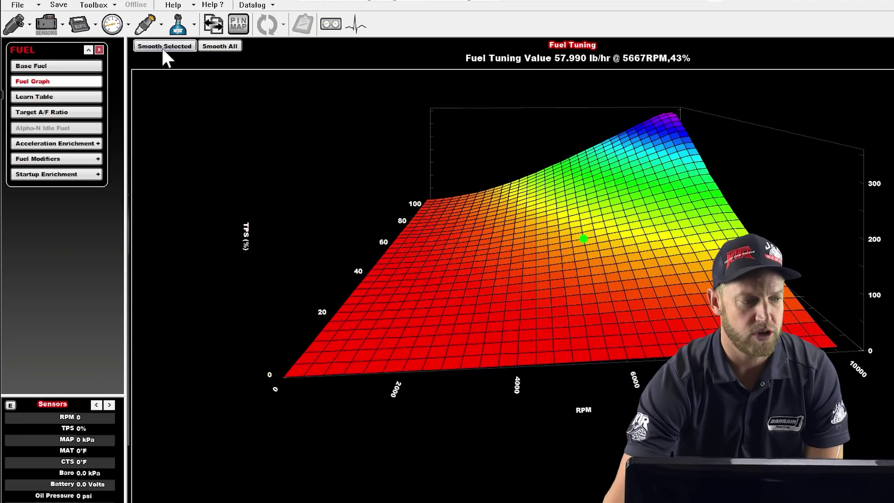
click(74, 67)
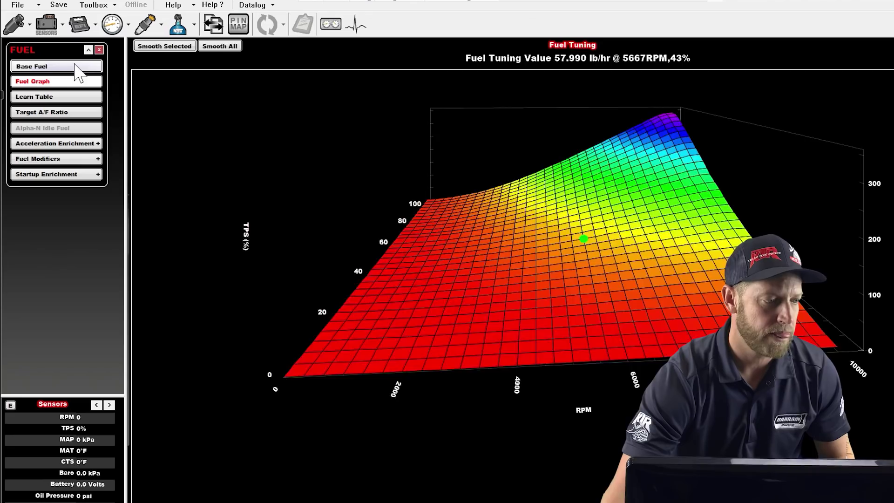
right_click(345, 186)
Turn on heat-map colouring for the fuel table, leaving its colour settings unchanged
click(371, 243)
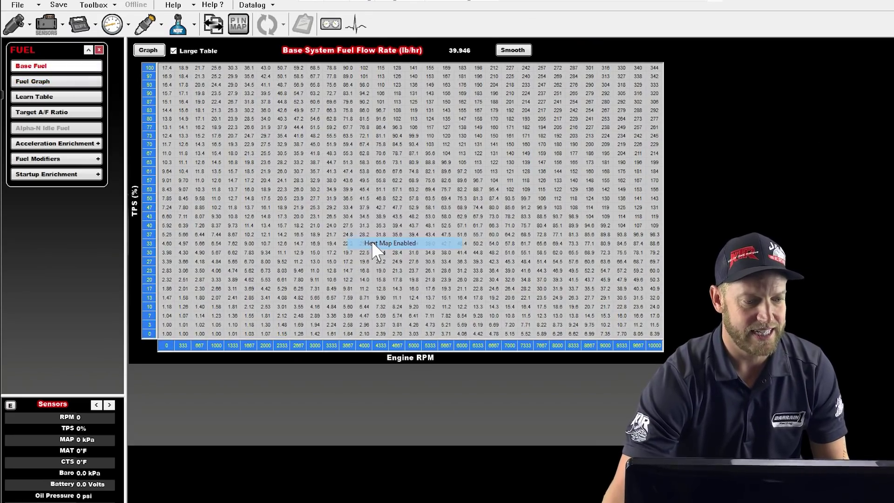
right_click(290, 158)
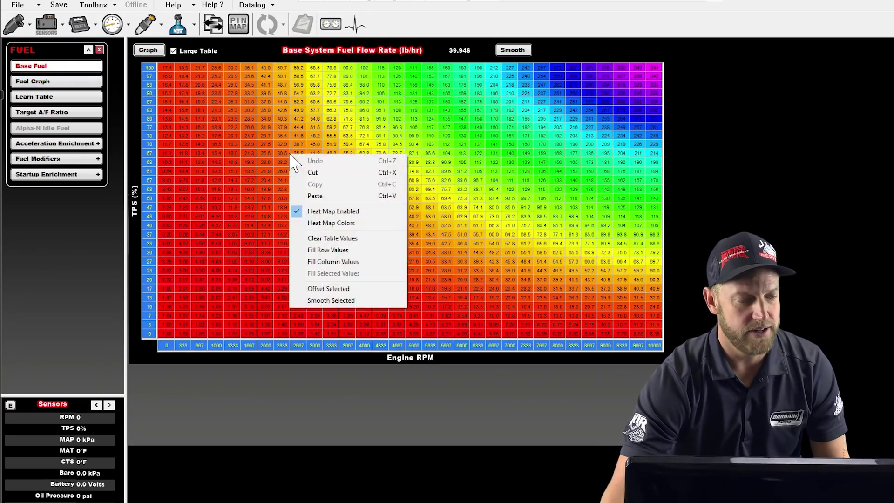
click(331, 226)
click(561, 288)
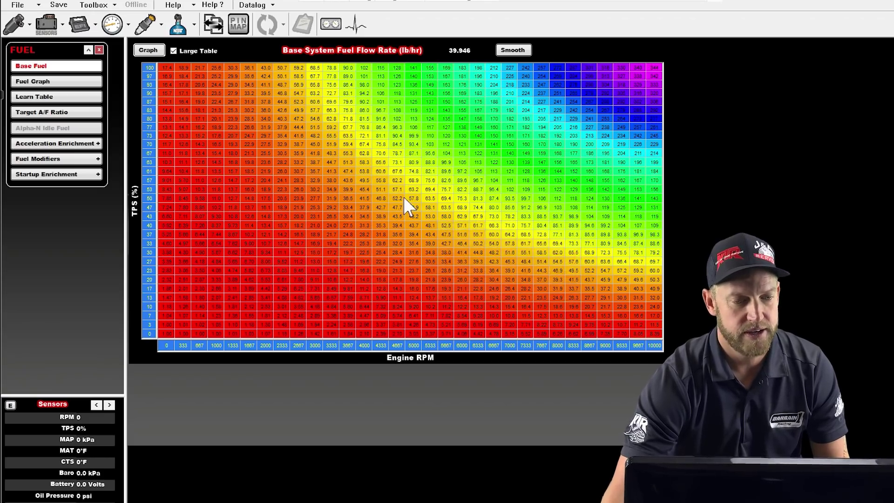
Check fuel values at 53%/4667 RPM, 10%/2000 RPM and 0%/1333 RPM, then reopen Base Fuel
click(400, 191)
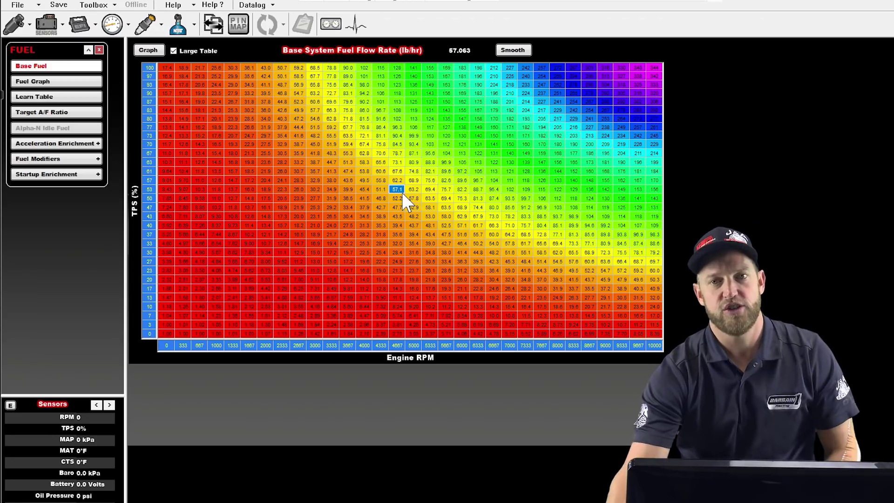
click(265, 306)
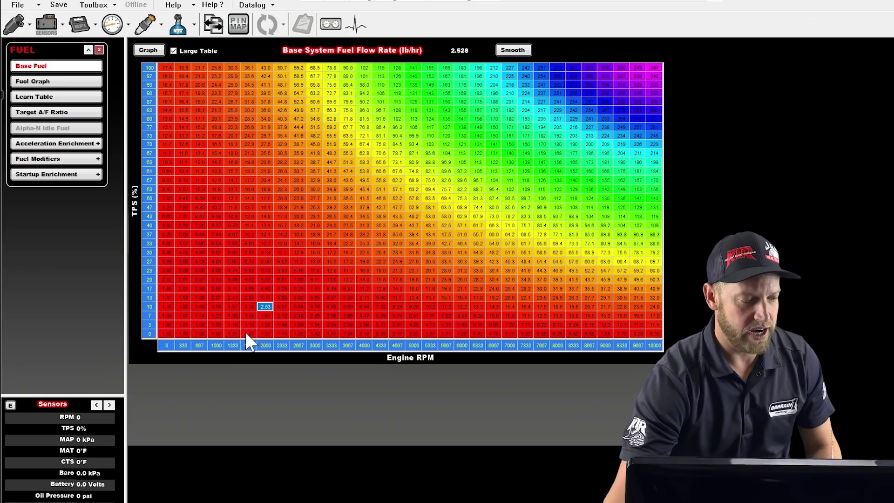
click(233, 333)
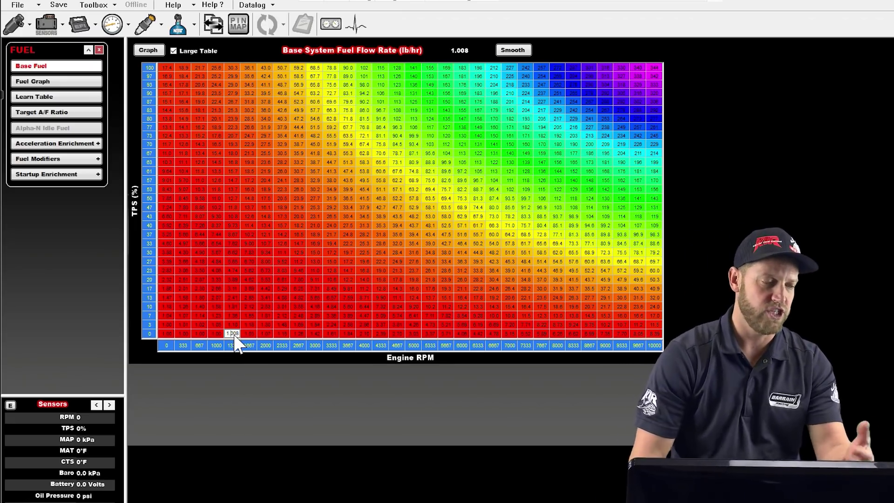
click(79, 26)
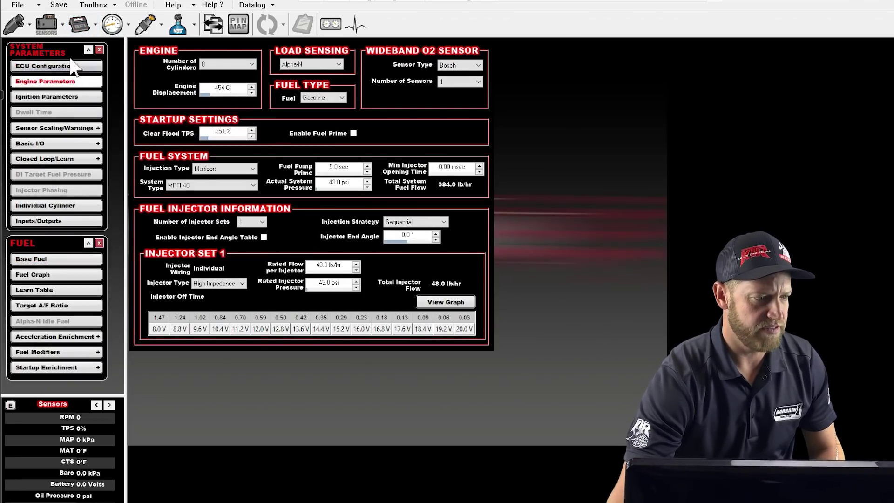
click(16, 30)
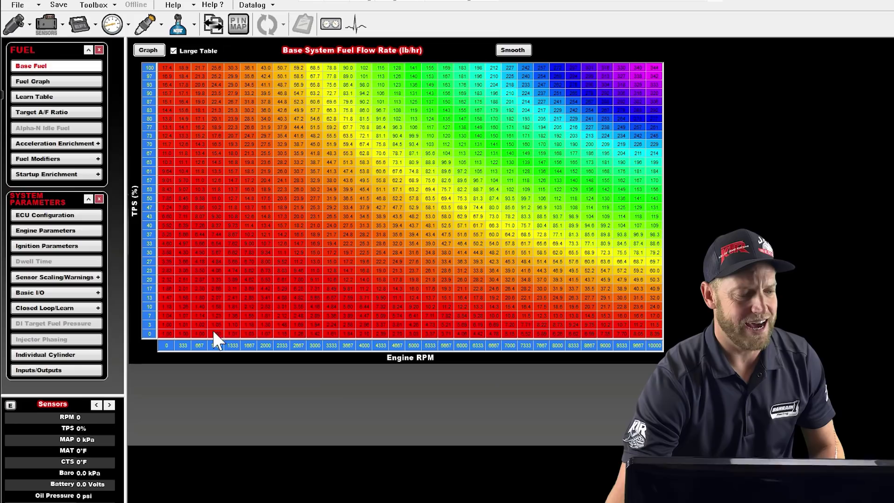
Inspect low-throttle cells from 667 to 2000 RPM and select a mid-throttle, high-RPM block
click(229, 335)
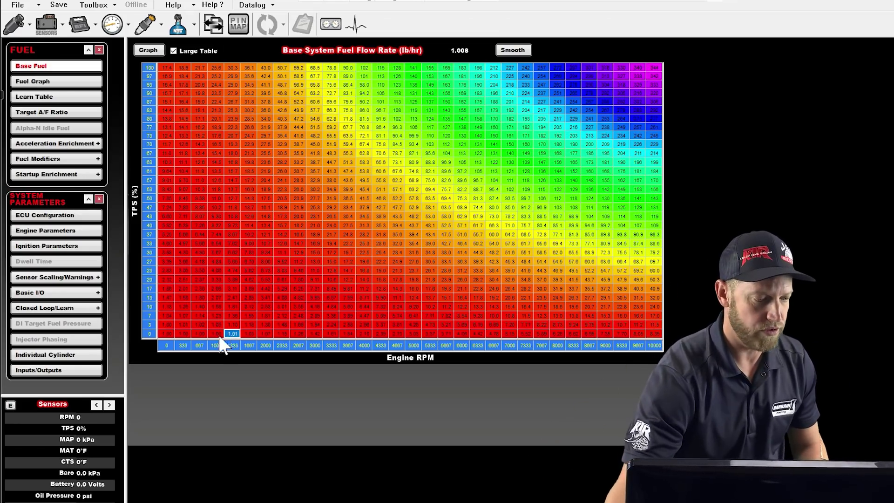
click(232, 327)
click(237, 331)
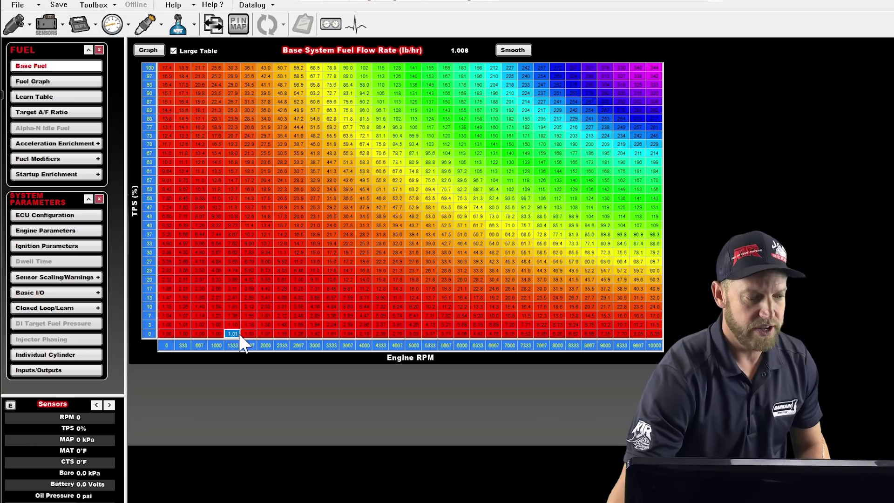
click(200, 316)
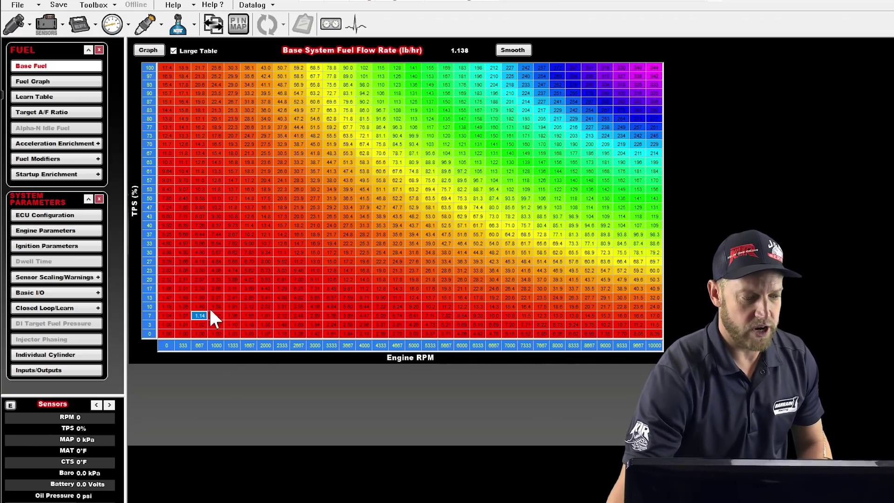
drag(258, 323, 261, 331)
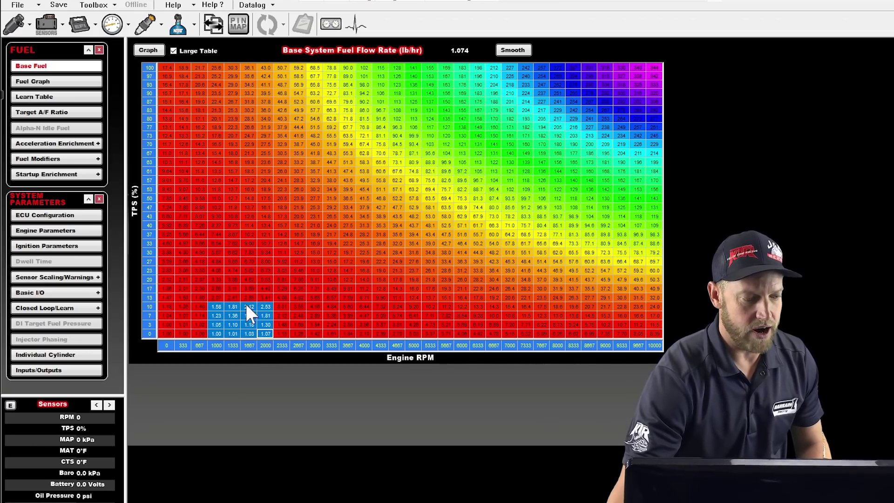
key(Up)
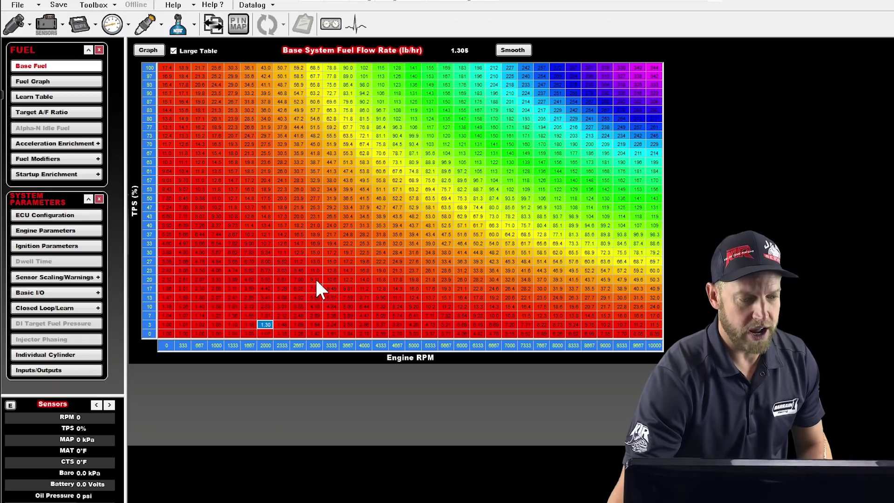
drag(397, 252, 645, 193)
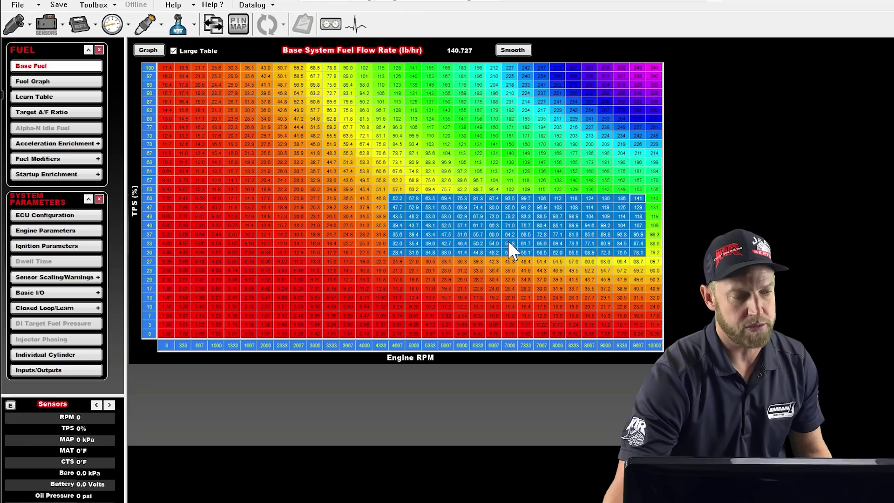
click(510, 243)
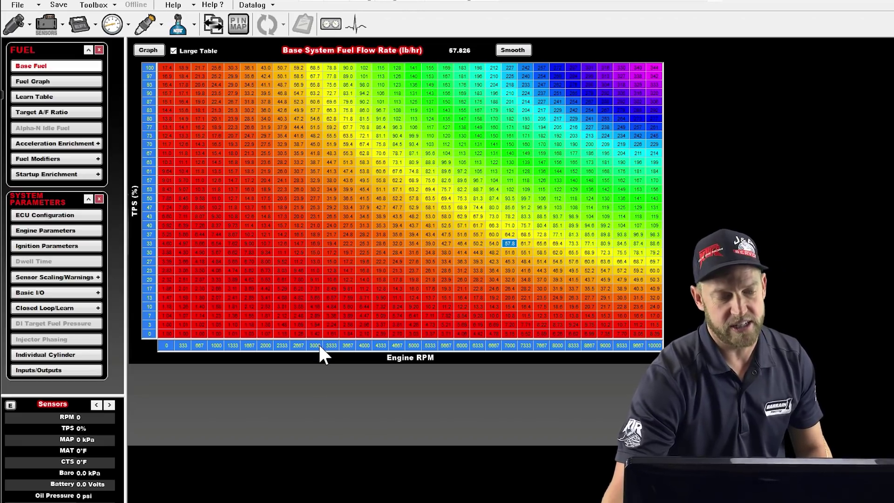
drag(315, 334, 315, 67)
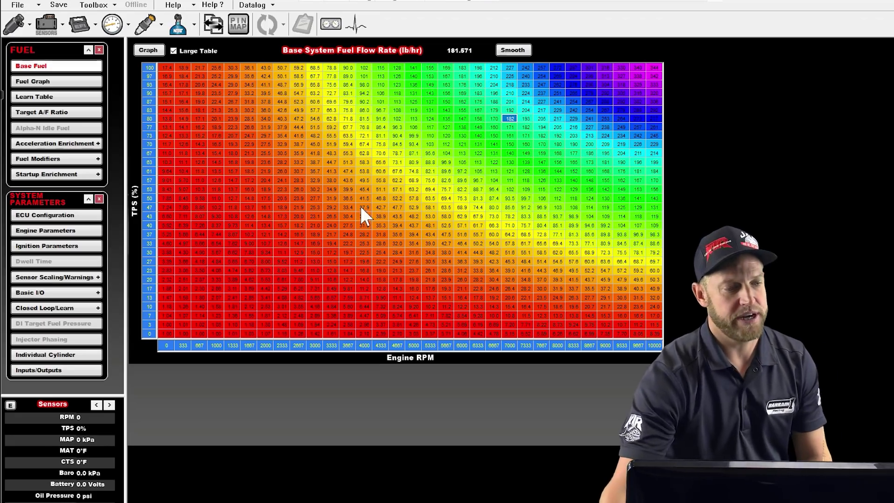
click(382, 118)
click(379, 110)
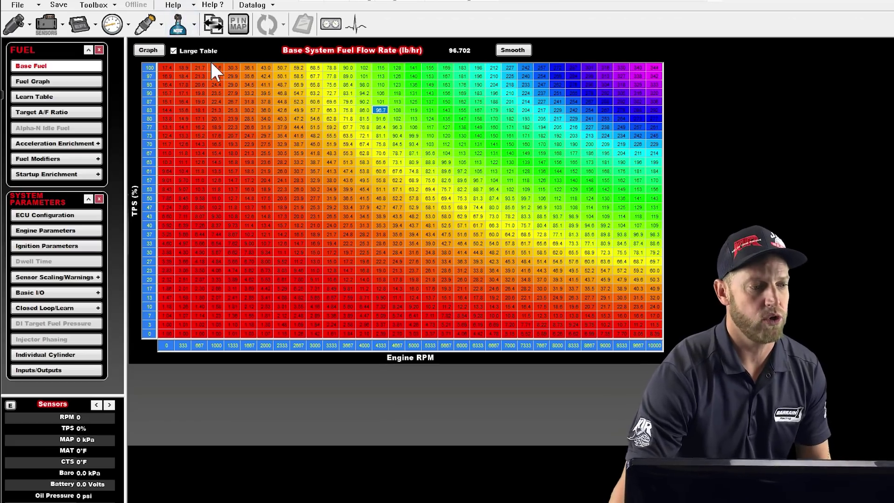
Open Nitrous Parameters and go to the Stage 1 setup page
click(194, 26)
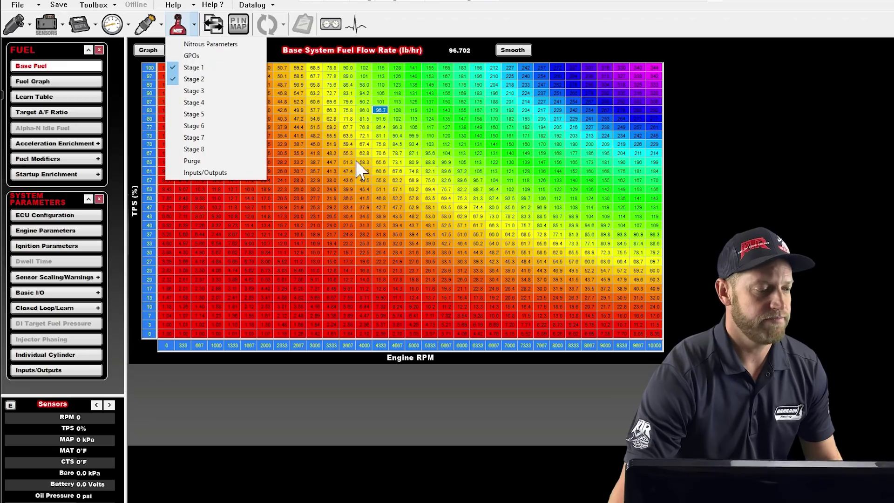
click(125, 136)
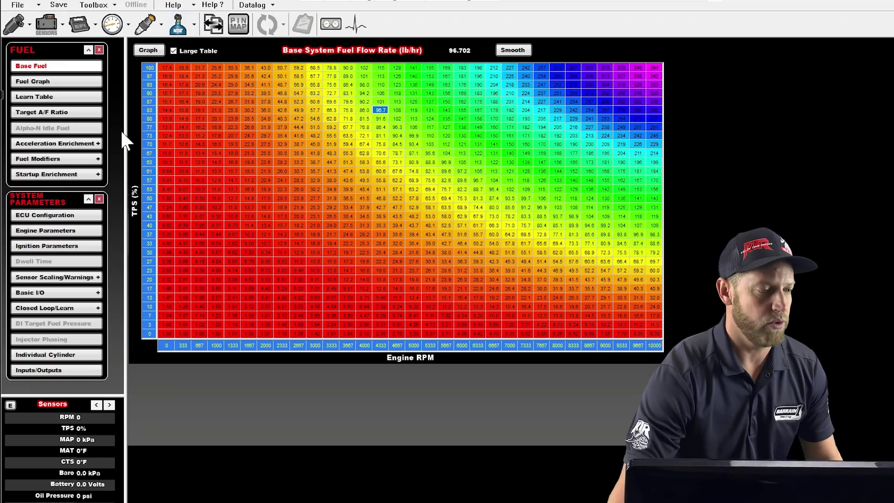
click(177, 28)
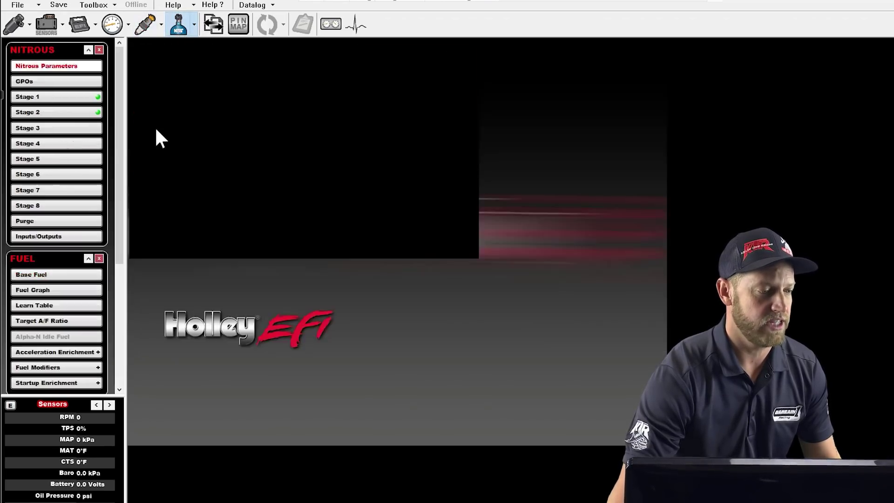
click(50, 97)
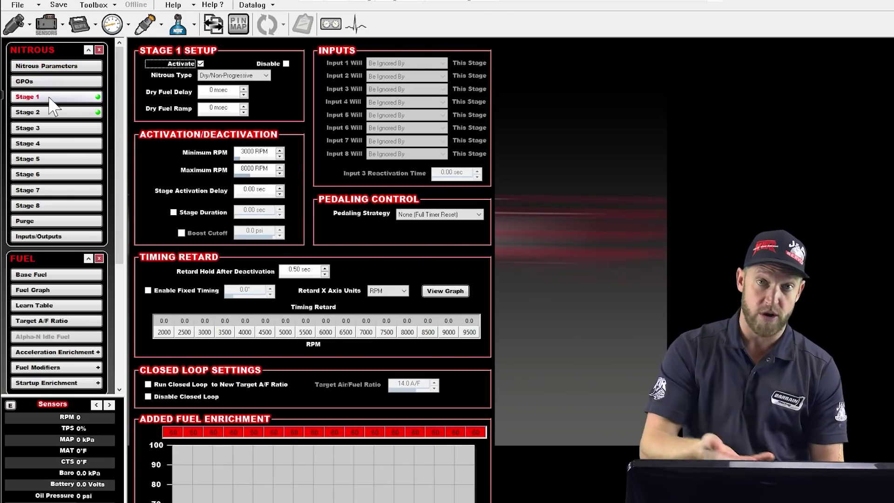
Activate nitrous Stage 3, then keep Stage 1's nitrous type as Dry/Non-Progressive
click(67, 128)
click(200, 63)
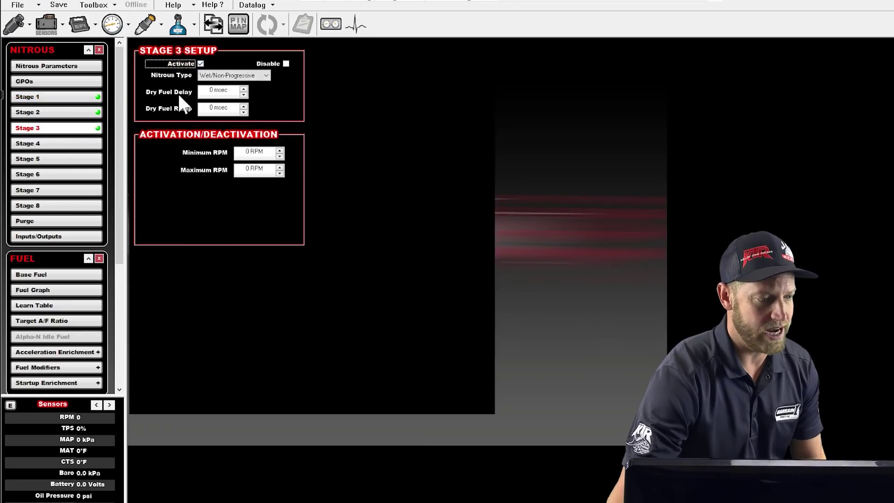
click(84, 97)
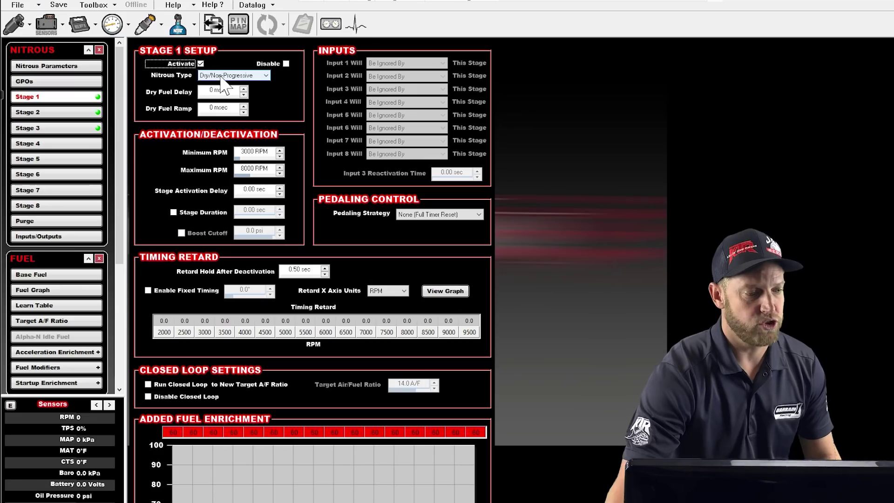
click(221, 78)
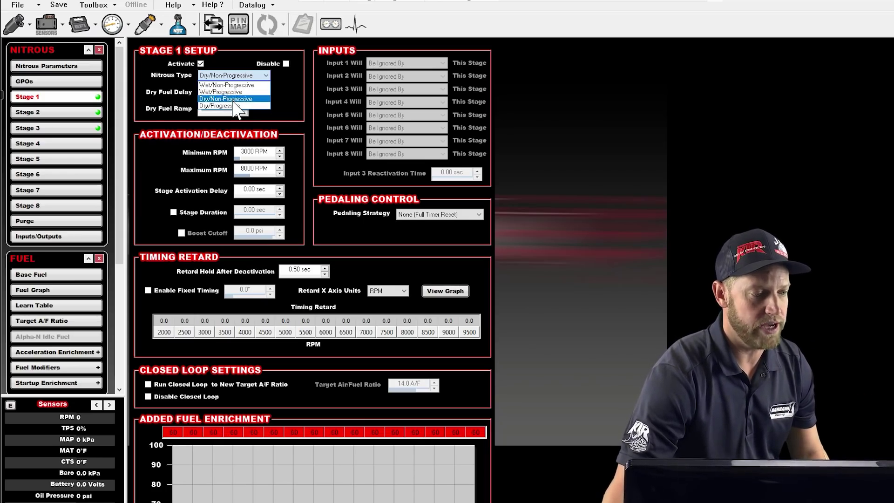
click(238, 99)
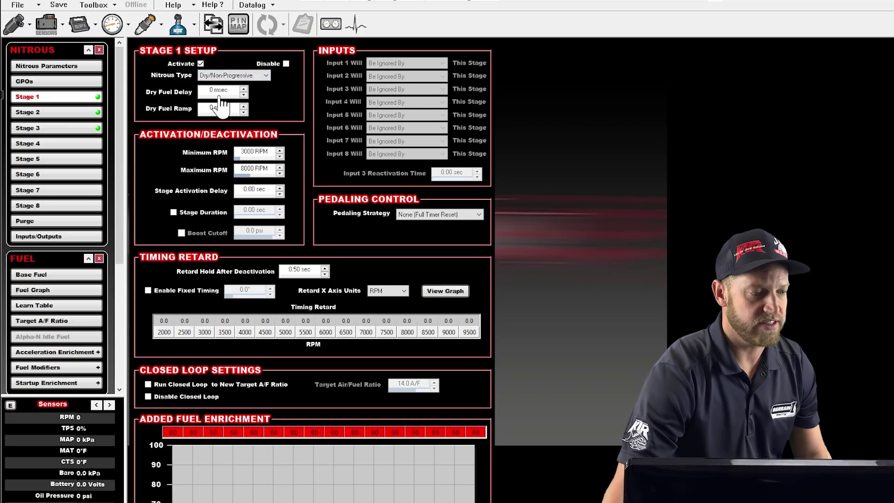
Enter 50 msec dry fuel delay and 10 msec dry fuel ramp for Stage 1
click(228, 92)
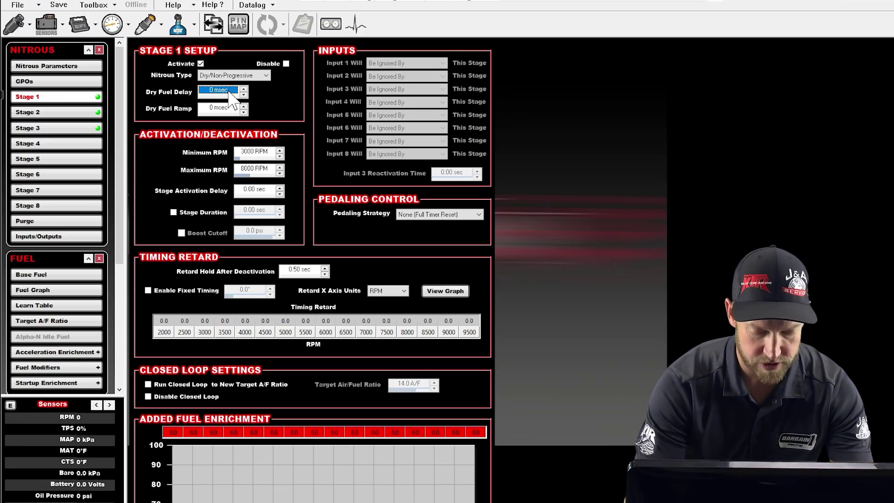
text(50)
key(Return)
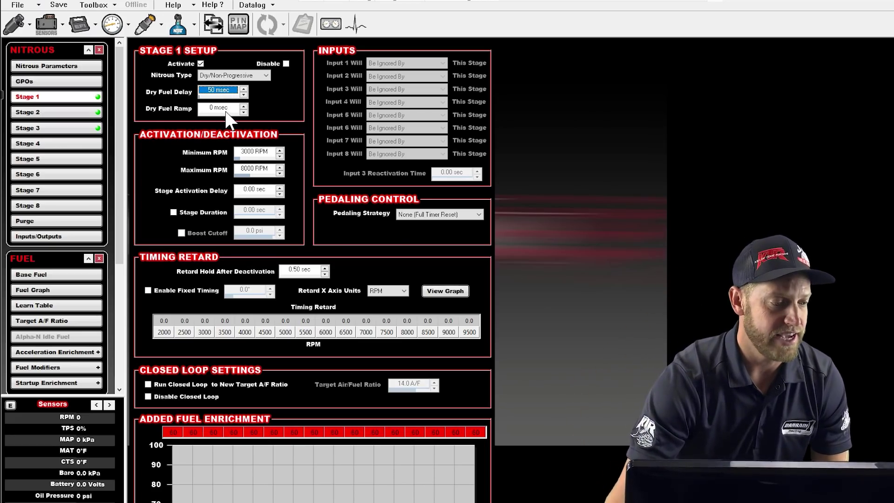
click(225, 111)
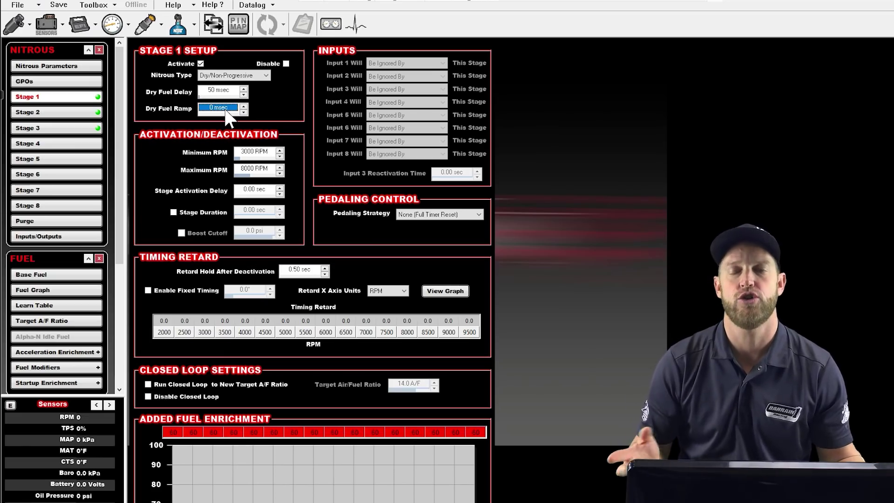
text(10)
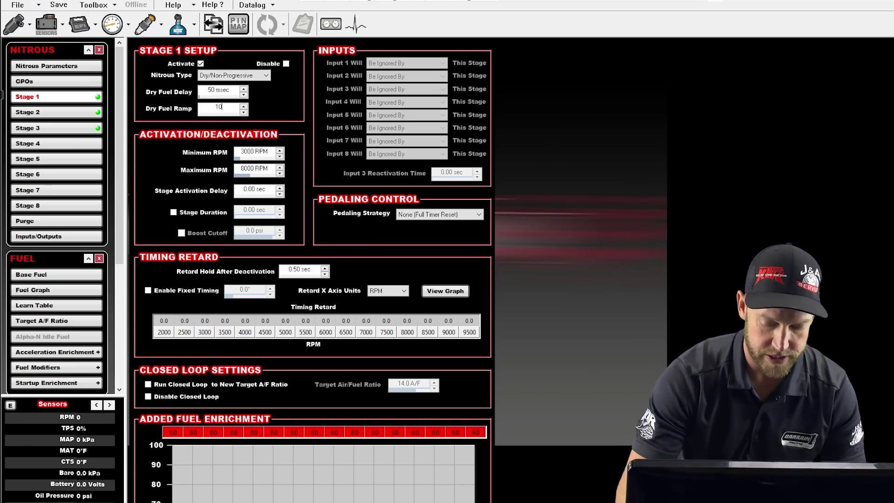
key(Return)
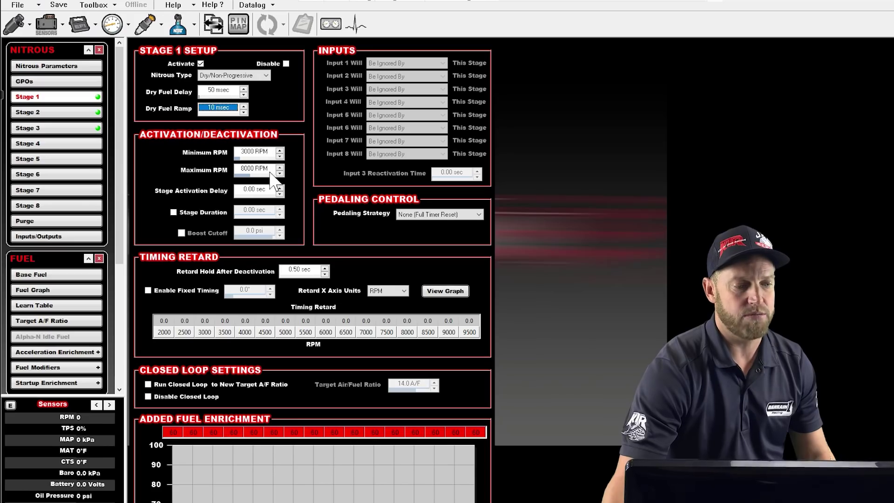
Review the minimum and maximum activation RPM, keeping the activation delay at 0.00 sec
click(271, 150)
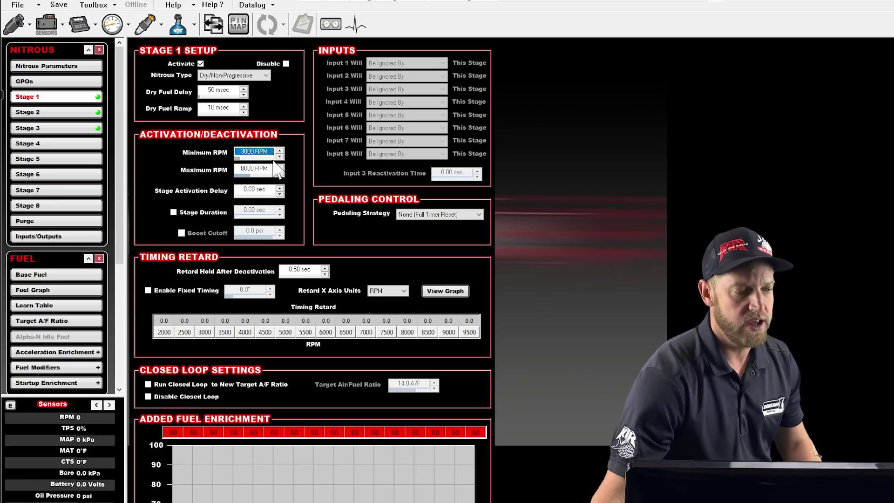
click(268, 169)
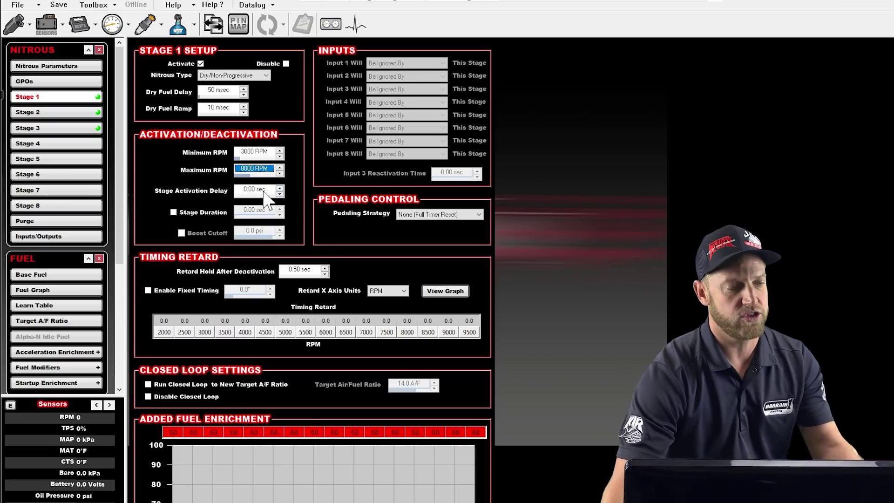
click(264, 191)
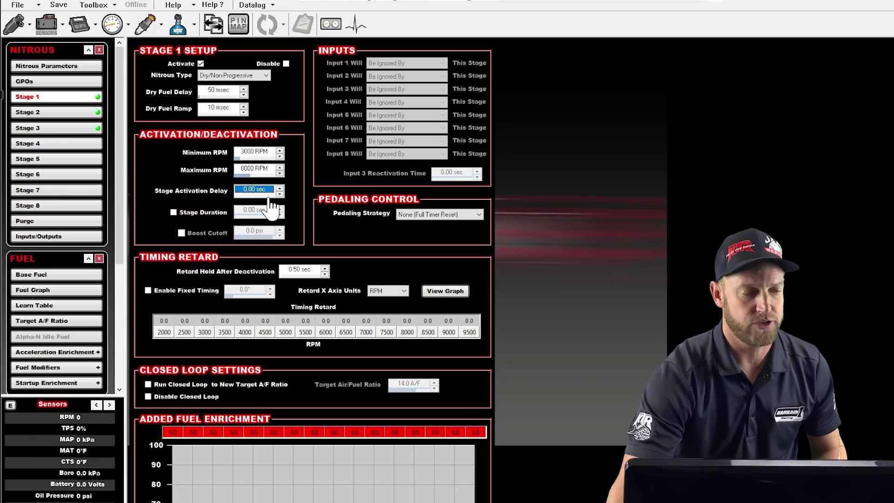
click(279, 189)
click(279, 195)
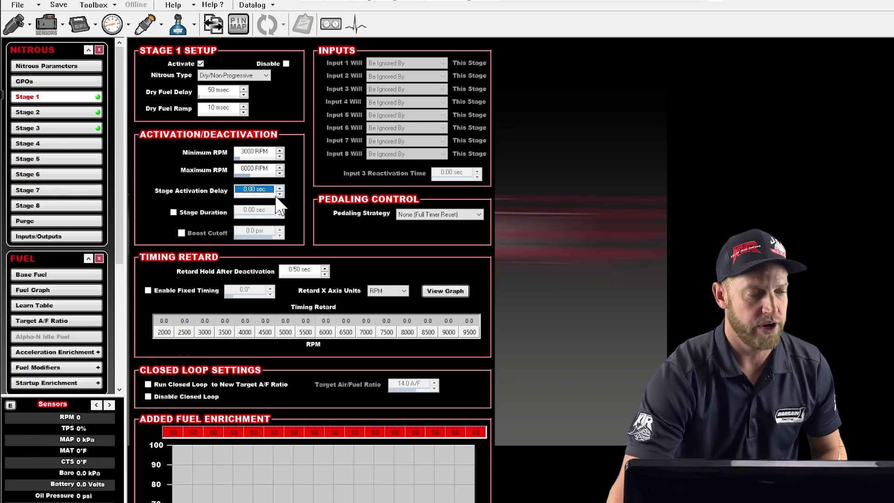
Enable Stage 1's stage duration limit and set it to 4.20 sec
click(181, 212)
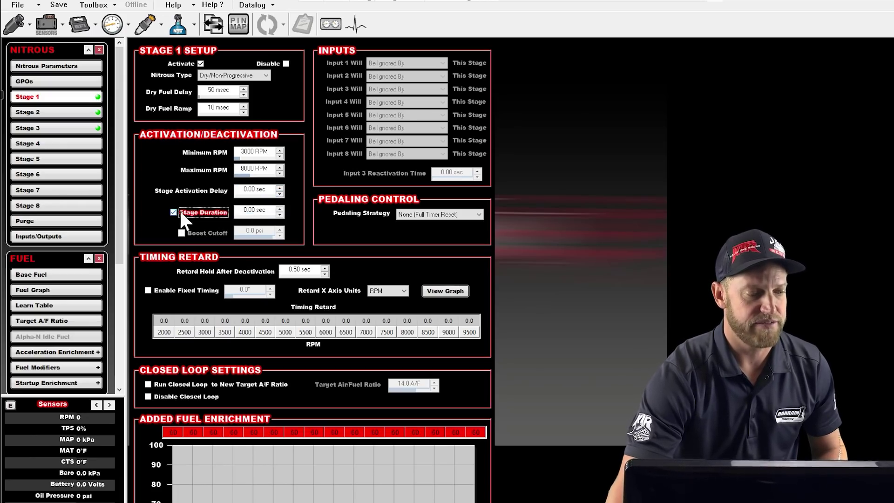
click(261, 212)
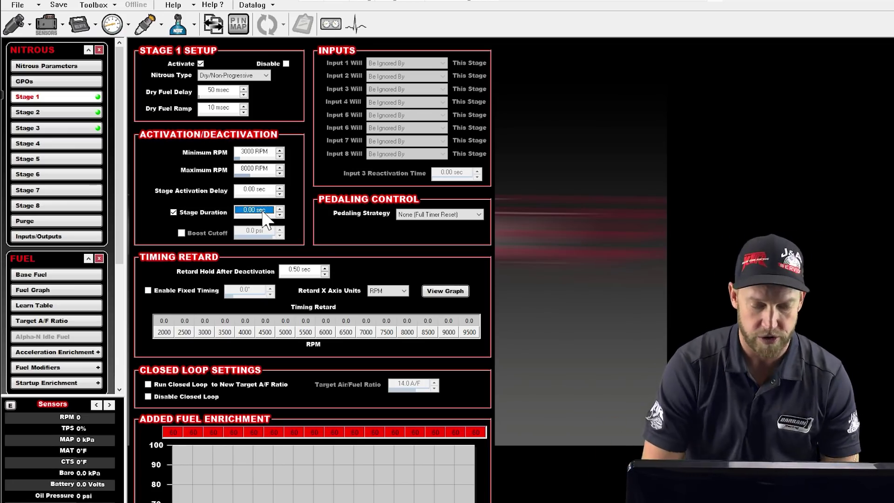
text(4.21)
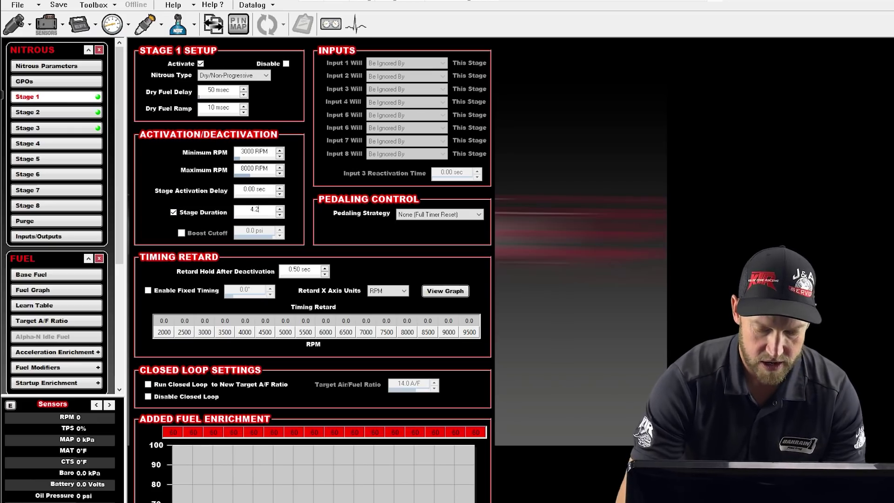
key(Return)
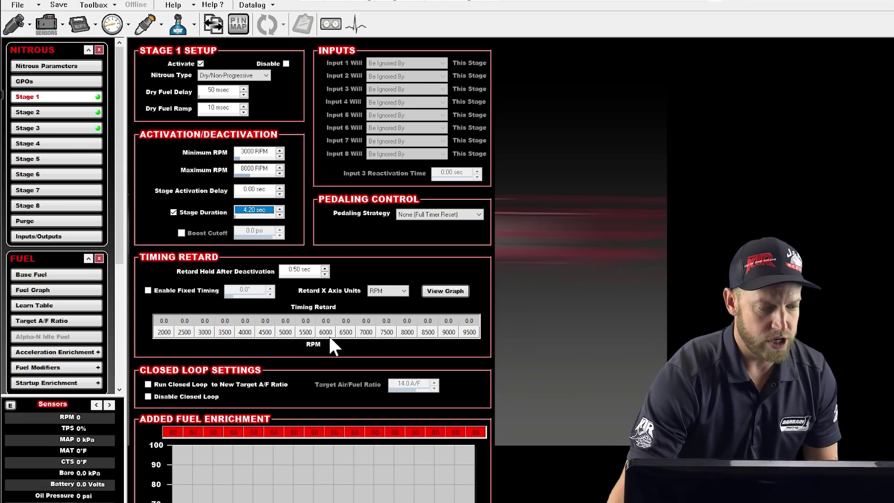
Enter 10.0 timing retard in the Stage 1 3000 RPM cell
click(173, 324)
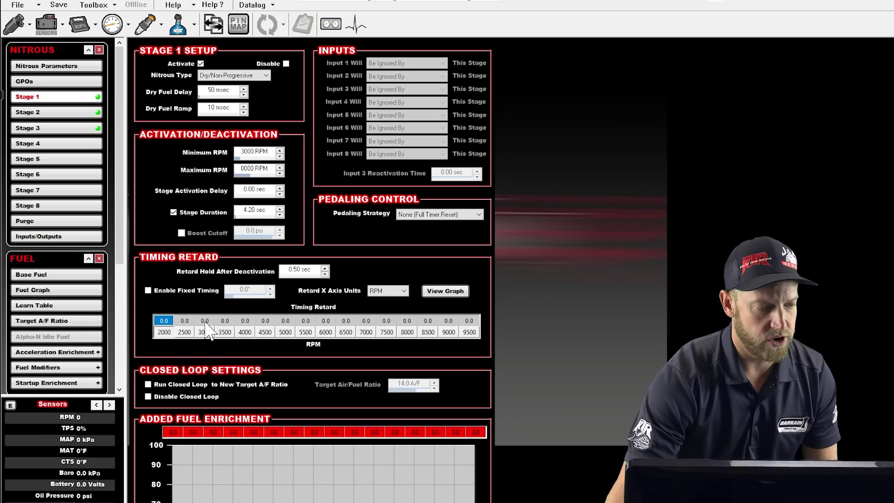
click(201, 321)
text(10)
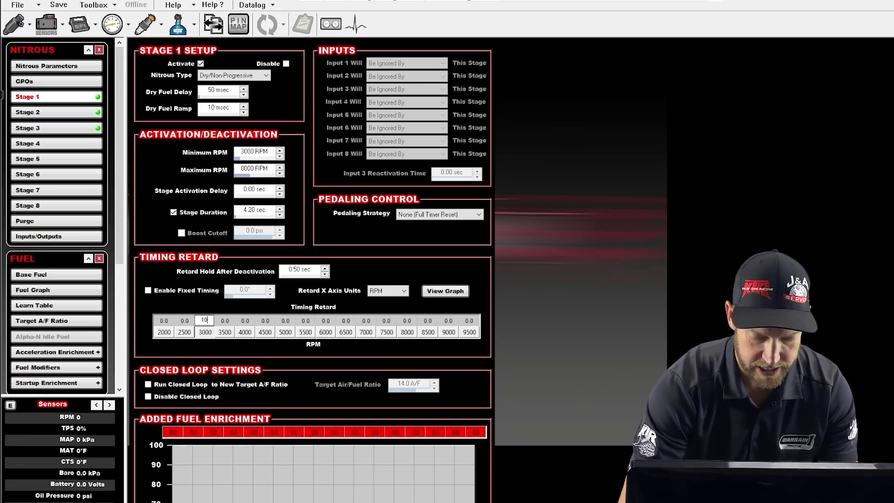
key(Return)
Apply 10.0 timing retard to every Stage 1 cell from 2000 to 9500 RPM
drag(163, 324, 482, 325)
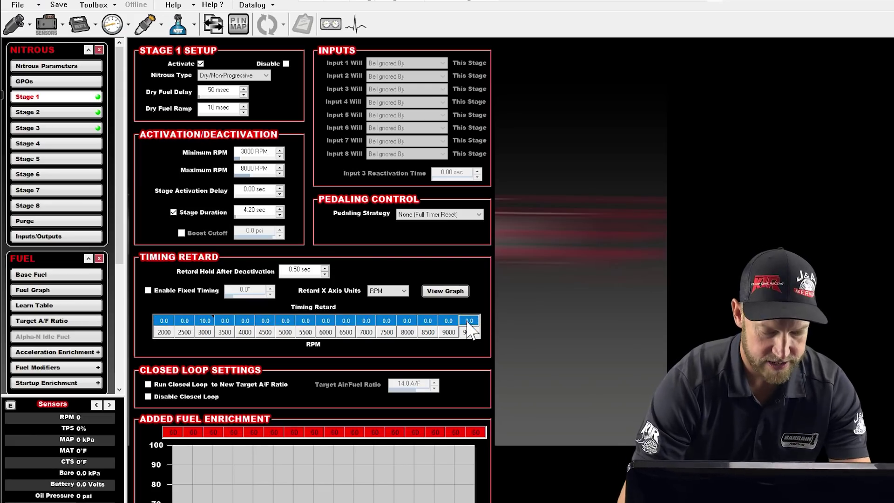
text(10)
key(Return)
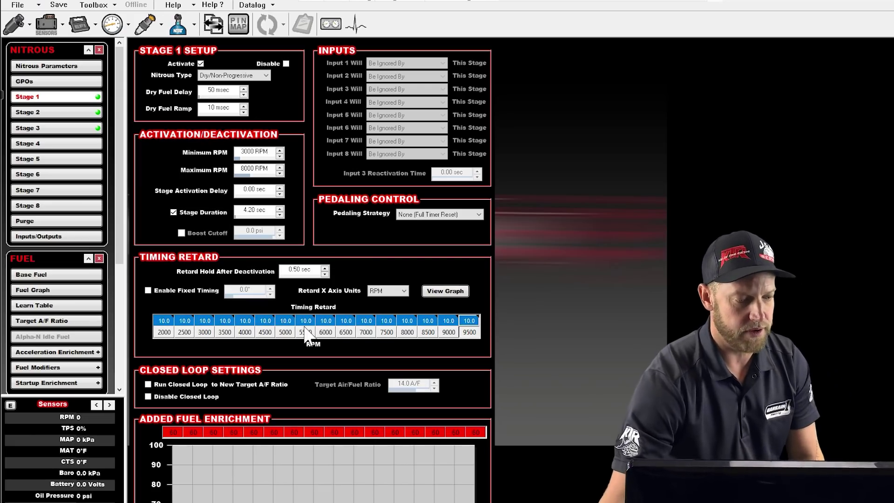
click(304, 326)
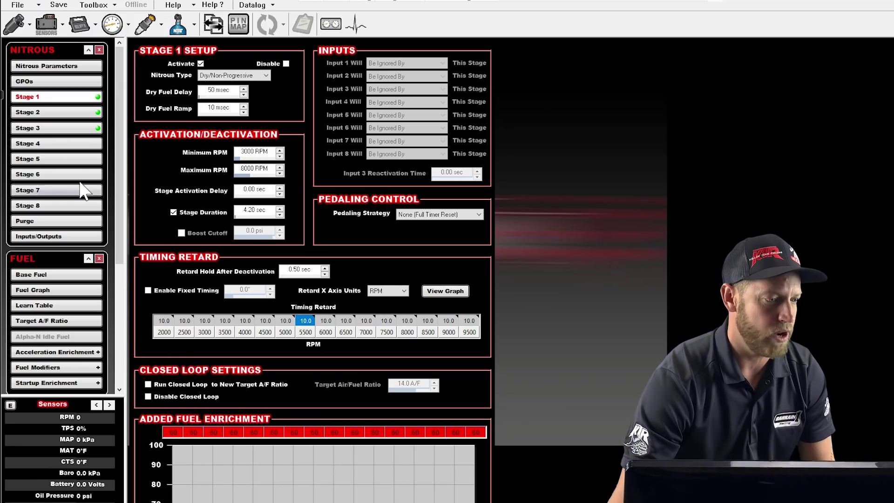
click(47, 66)
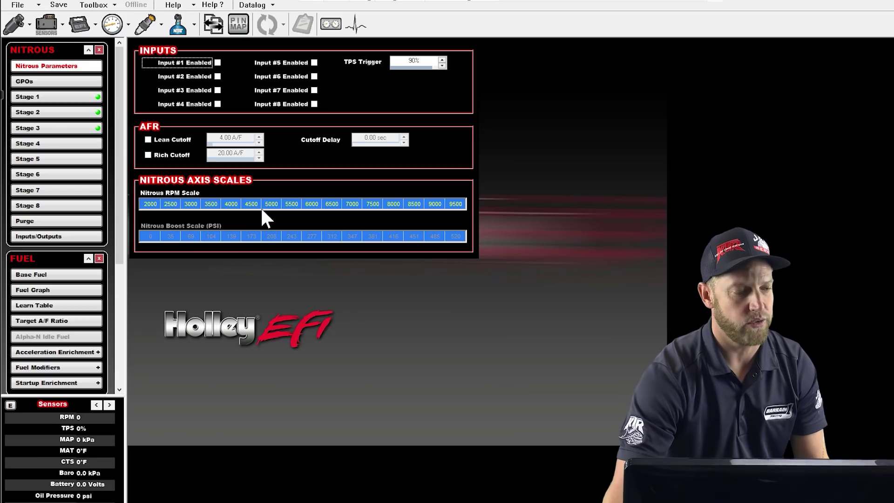
Change the nitrous RPM scale's 5500 breakpoint to 5700 and go back to the Stage 1 page
click(290, 204)
text(5)
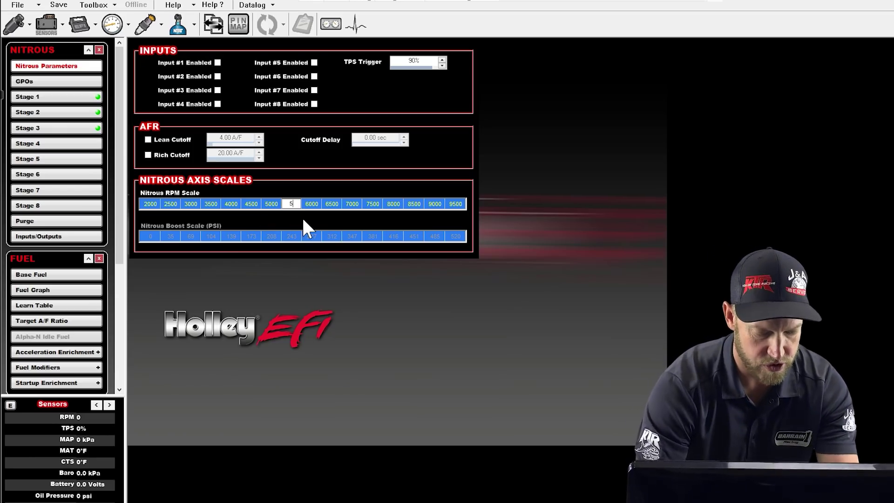
text(700)
key(Return)
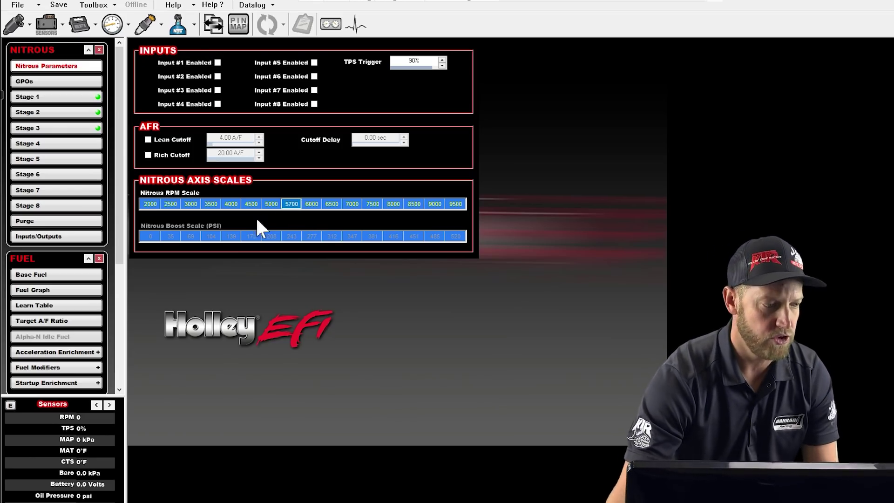
click(79, 97)
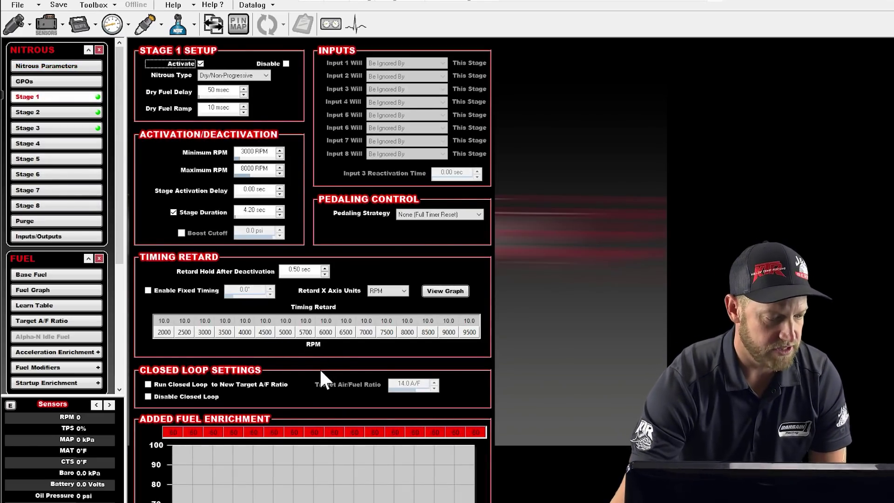
scroll(305, 378, down, 1)
Leave Stage 1's Run Closed Loop option unchecked, then bring up the Stage 2 setup page
scroll(304, 377, down, 5)
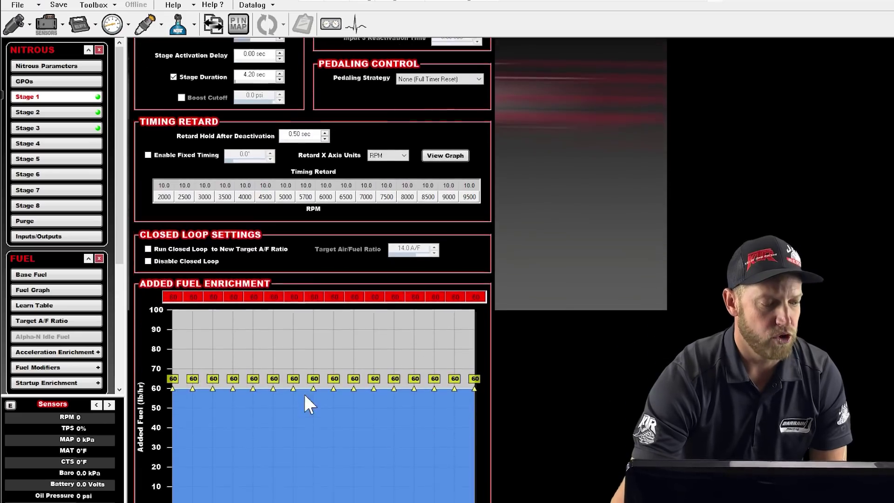
click(181, 280)
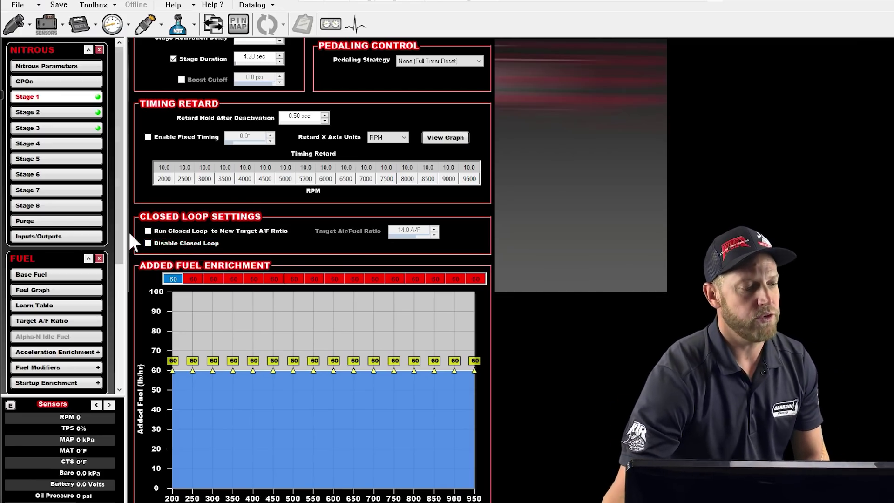
click(155, 231)
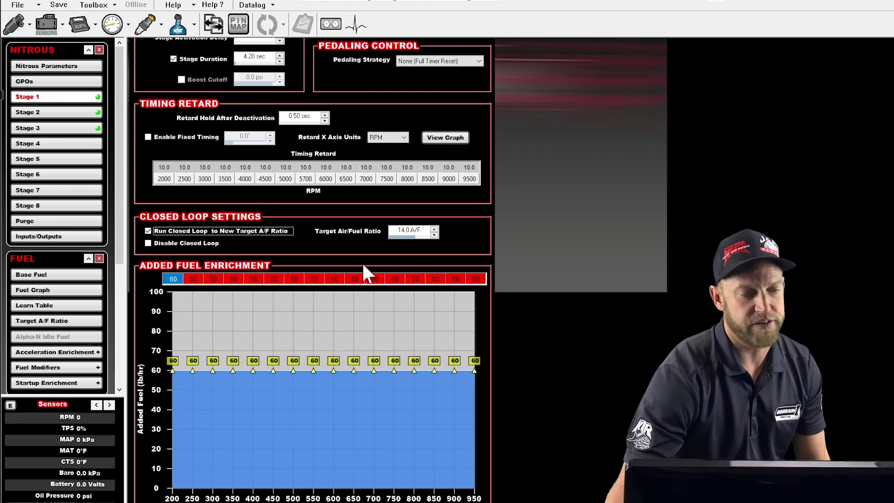
click(149, 230)
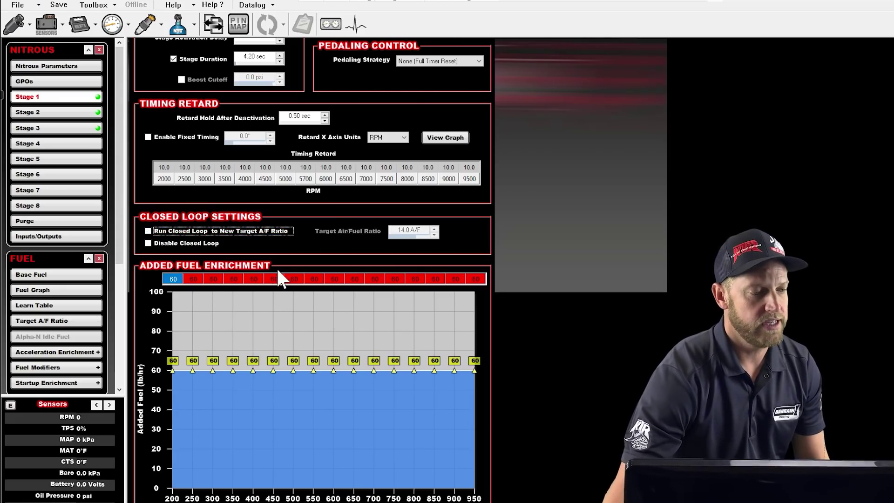
scroll(287, 248, down, 1)
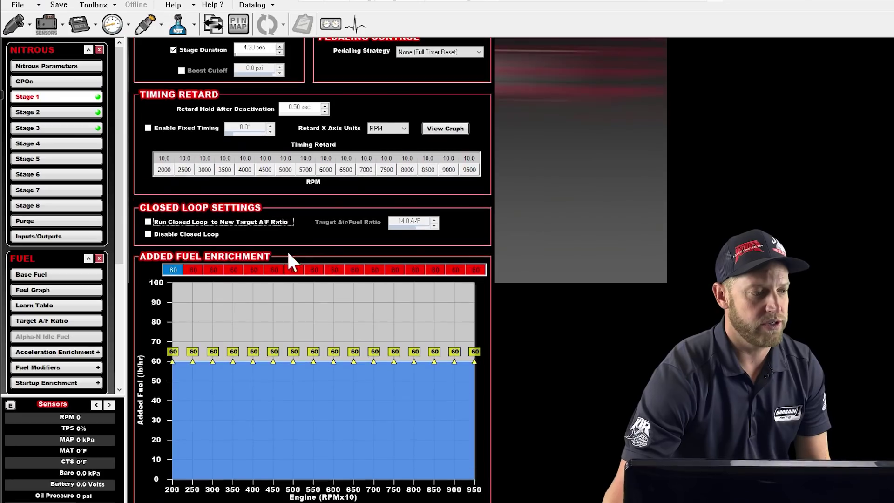
click(58, 112)
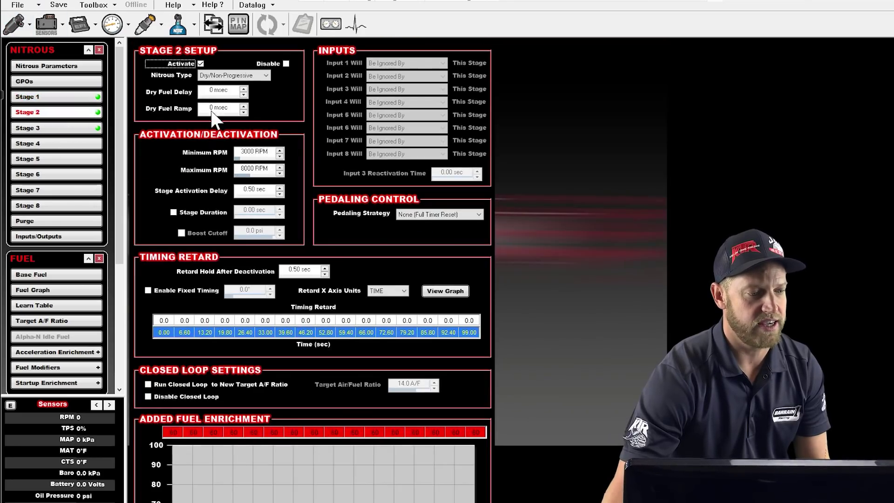
Set Stage 2's dry fuel delay to 50 msec and dry fuel ramp to 10 msec
click(222, 91)
text(50)
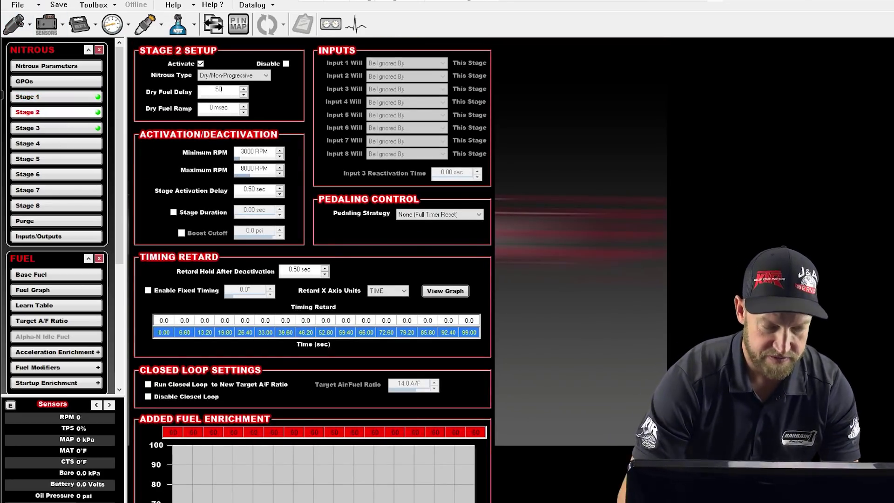
key(Return)
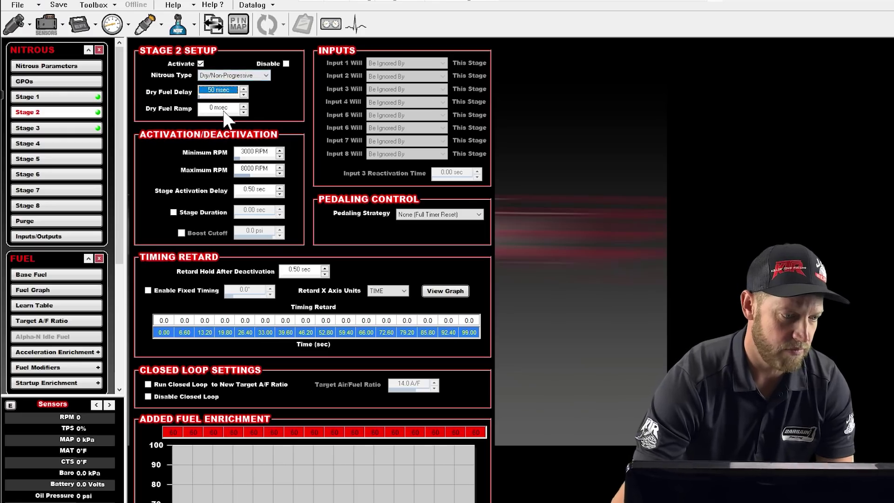
key(Tab)
text(10)
key(Return)
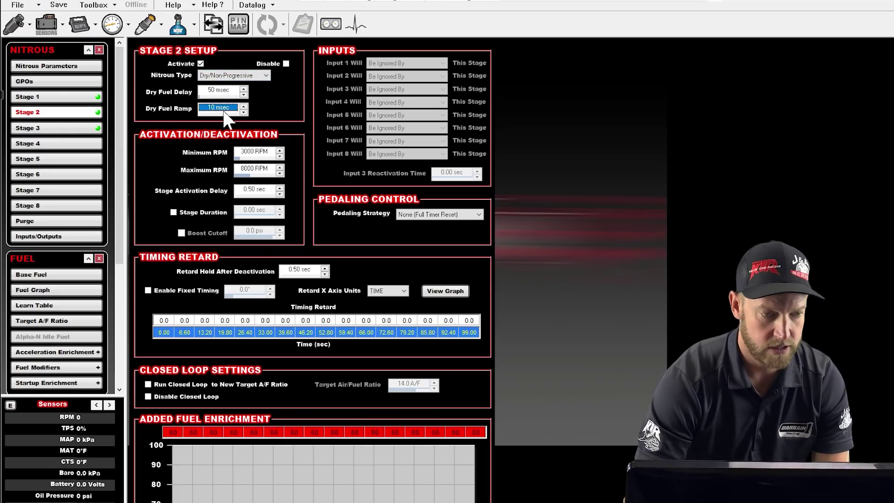
Check the 0.50 sec activation delay and enable a 4.20 sec stage duration limit
click(256, 191)
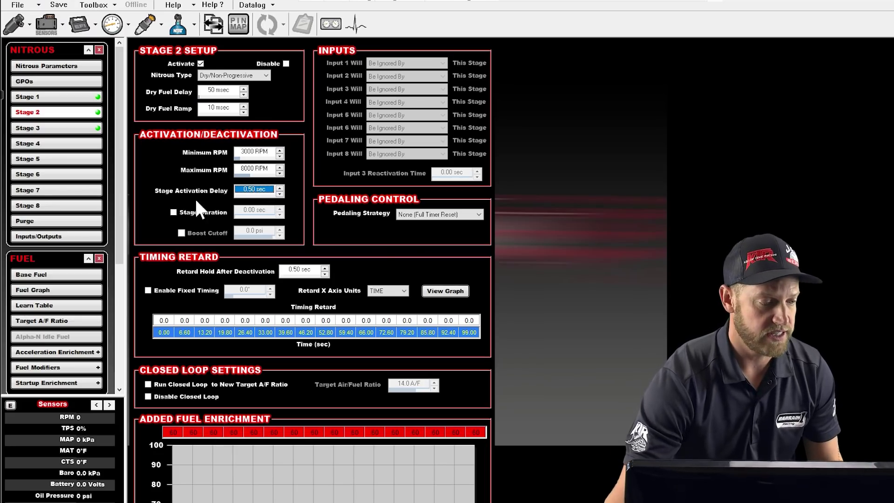
click(175, 212)
click(255, 210)
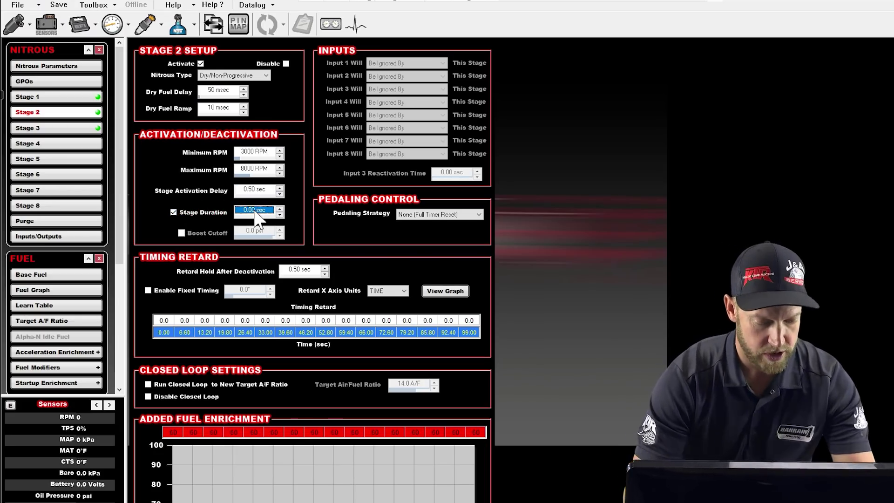
key(BackSpace)
text(4.2)
click(253, 213)
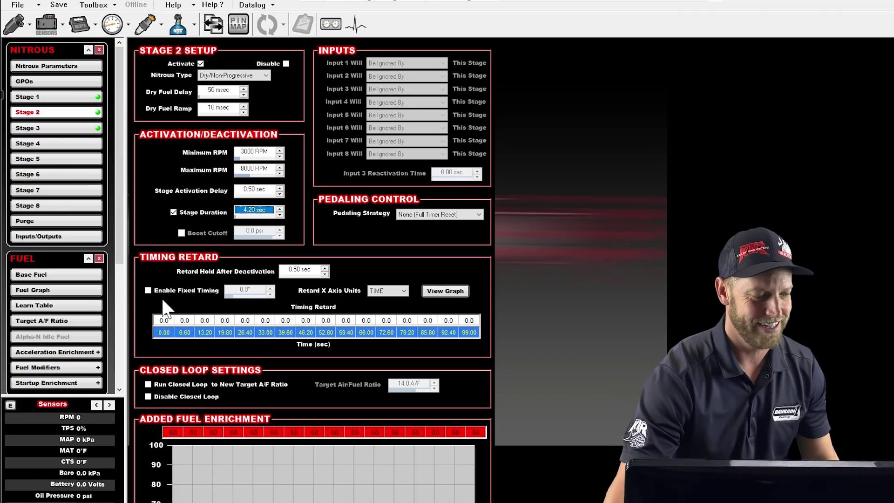
Set all sixteen Stage 2 timing retard values to 10.0
click(160, 320)
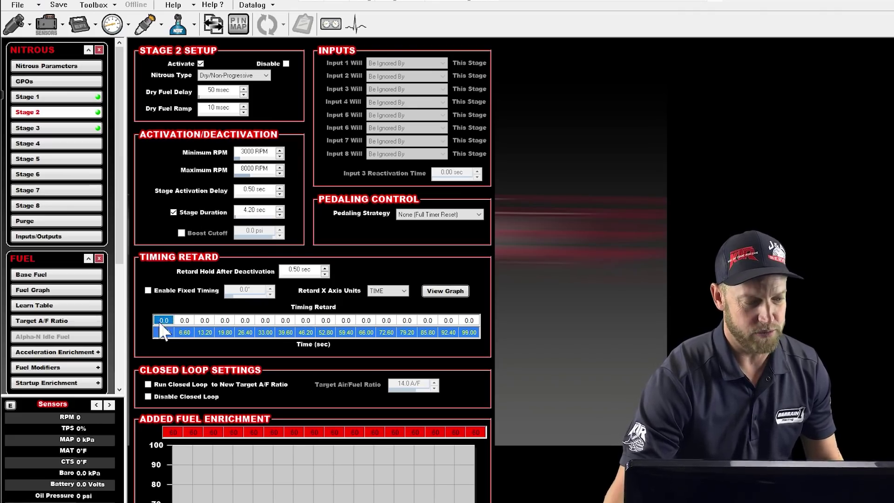
click(406, 320)
click(468, 321)
drag(469, 323, 160, 318)
text(10)
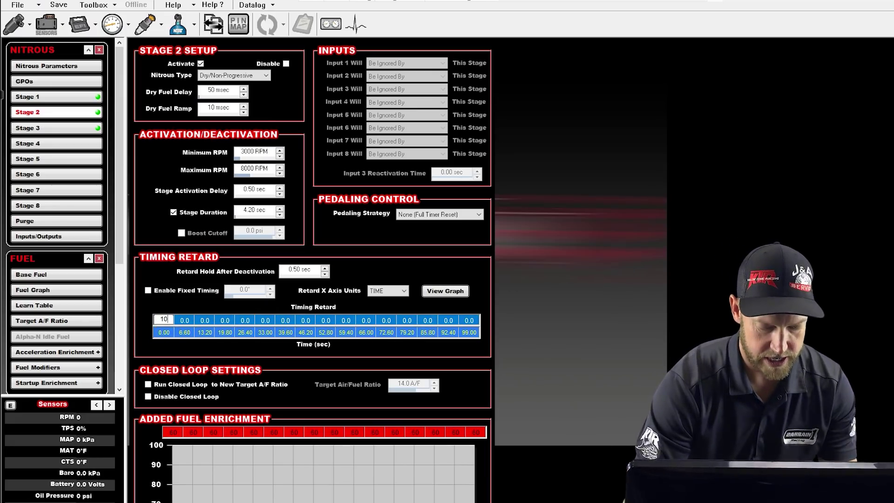
key(Return)
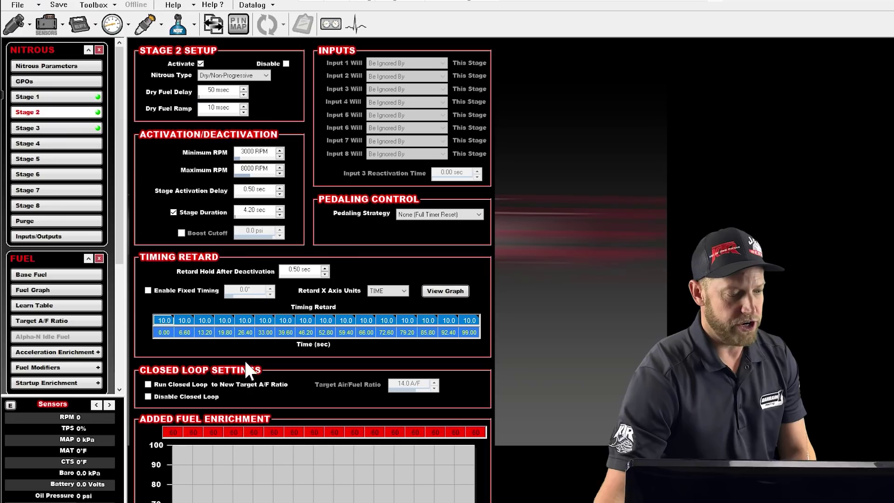
Enable Stage 2 closed loop to a new target air/fuel ratio of 13.7
click(151, 384)
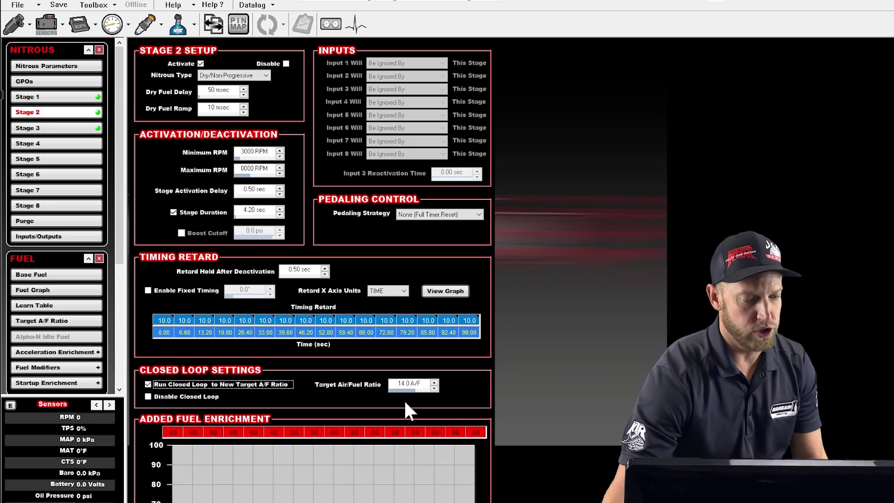
click(418, 386)
scroll(418, 386, up, 2)
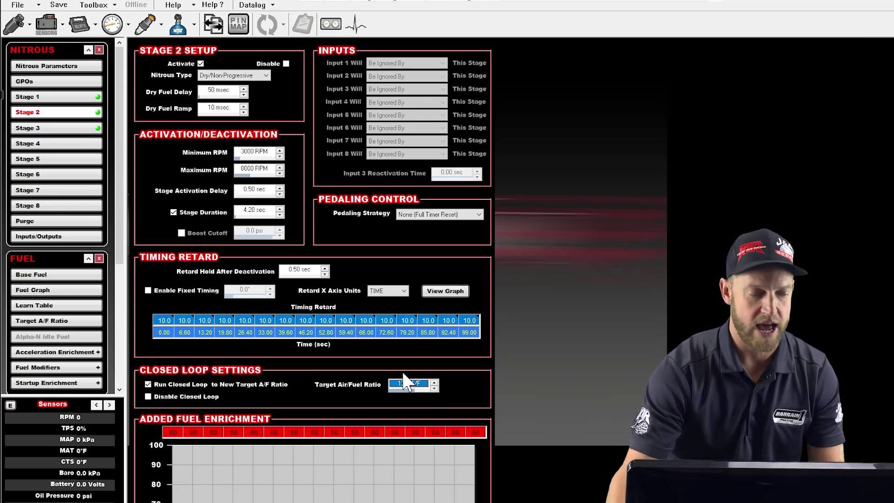
scroll(267, 479, down, 3)
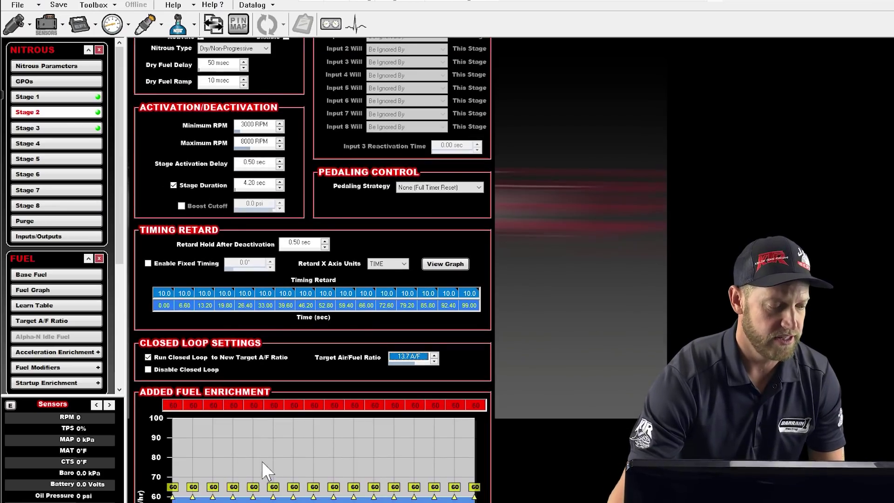
scroll(263, 440, up, 1)
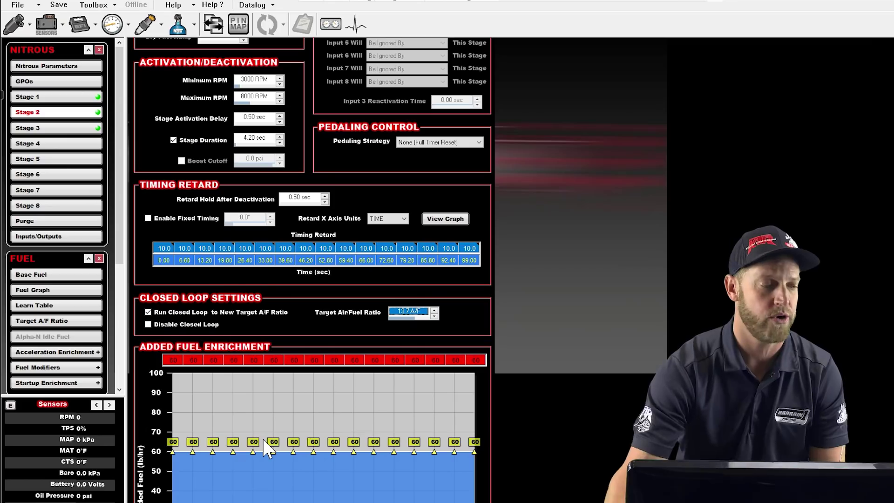
Select Stage 3 in the Nitrous list to open its setup
click(82, 129)
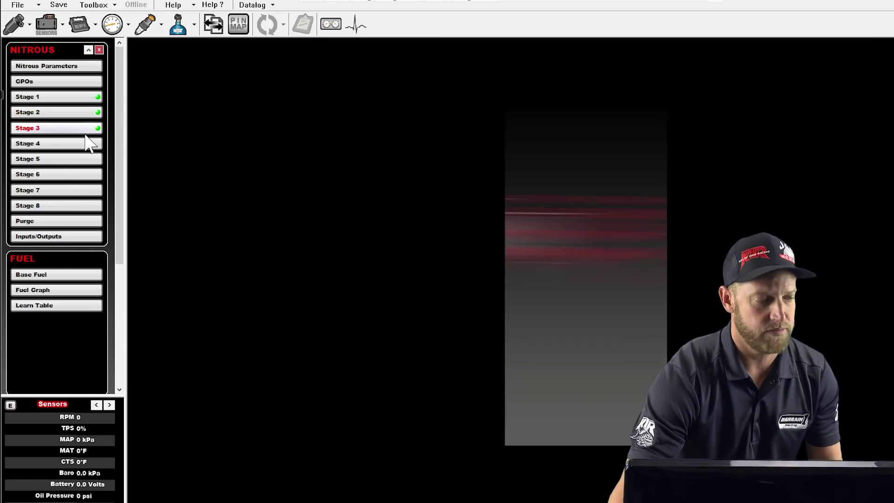